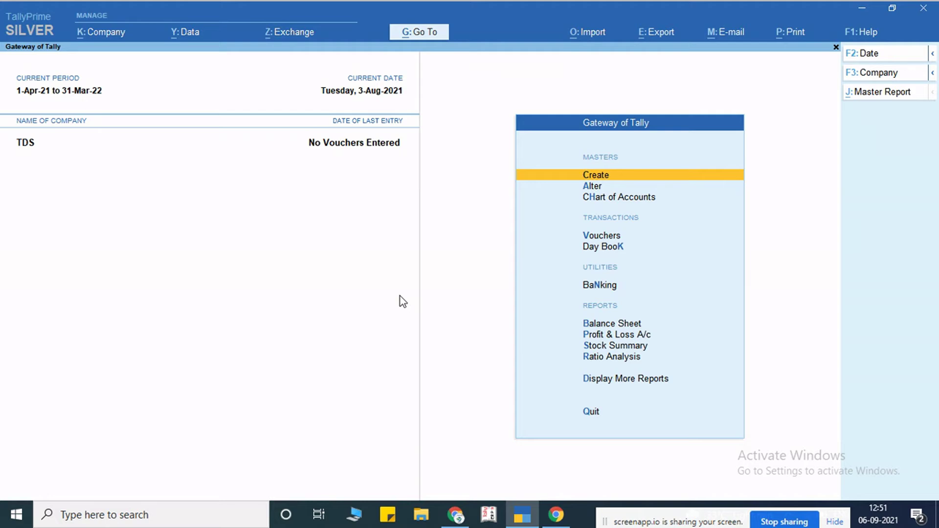
# Step: Open the add-on features settings of the loaded TDS_TCS module from TDL management
pyautogui.press('F1')
pyautogui.press('Down')
pyautogui.press('Down')
pyautogui.press('Down')
pyautogui.press('Down')
pyautogui.press('Down')
pyautogui.press('Down')
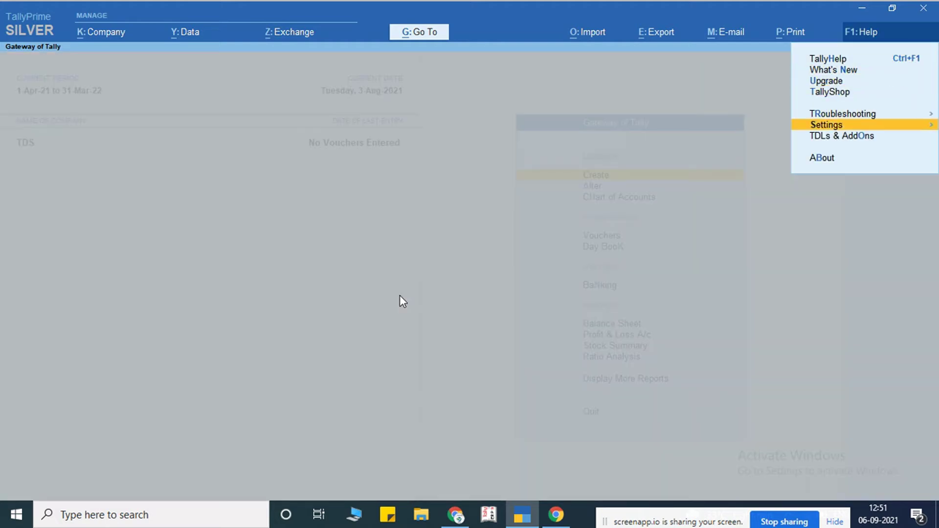
pyautogui.press('Return')
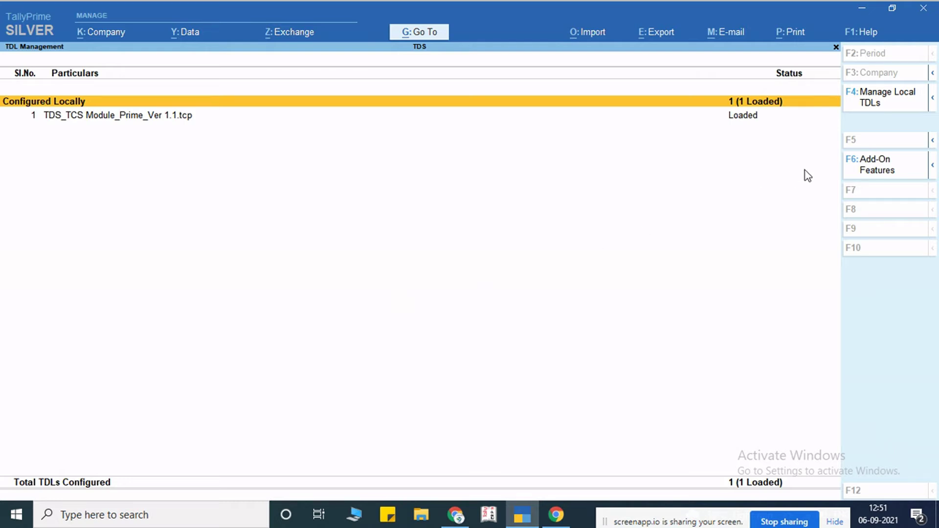
pyautogui.click(883, 166)
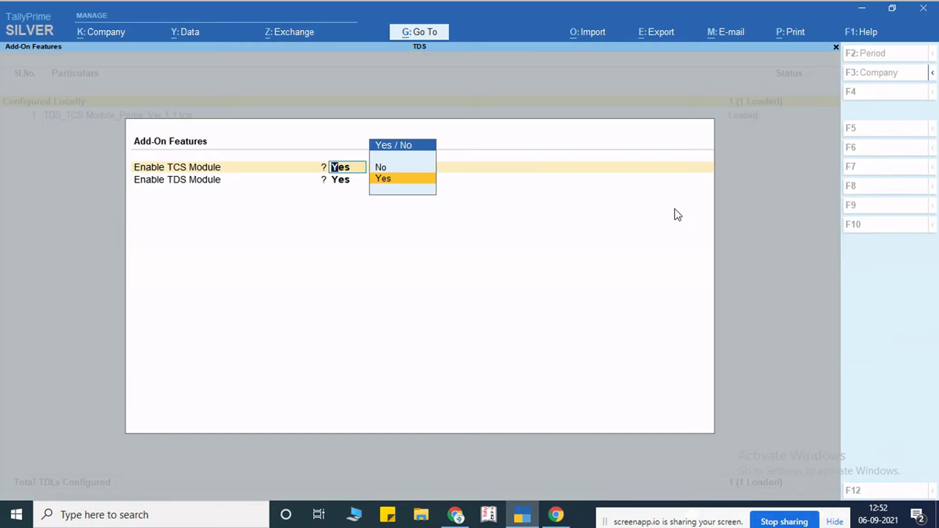
# Step: Keep the TCS module enabled with TCS rates of 0.10 % (ITR submitted) and 5 % (not submitted), and 0.10 % TDS above 10 Cr
pyautogui.press('Return')
pyautogui.press('Return')
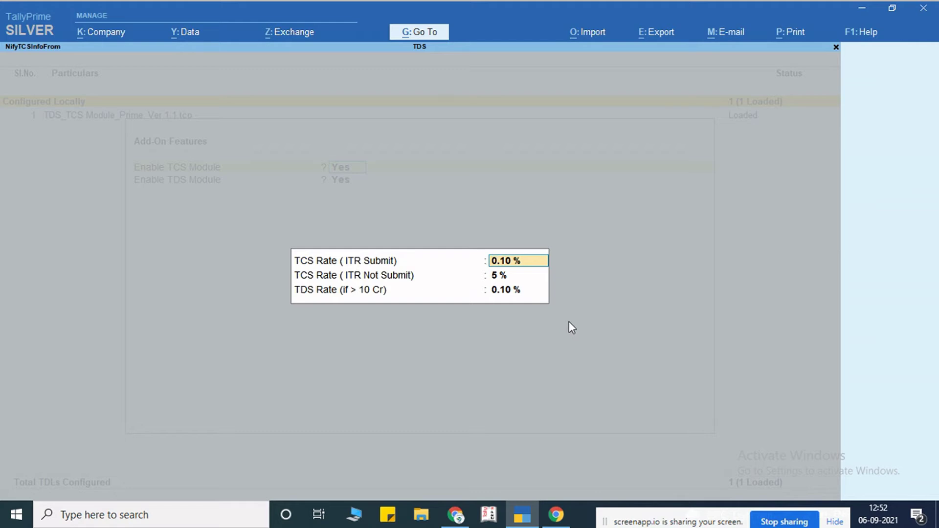
pyautogui.press('Return')
pyautogui.press('Return')
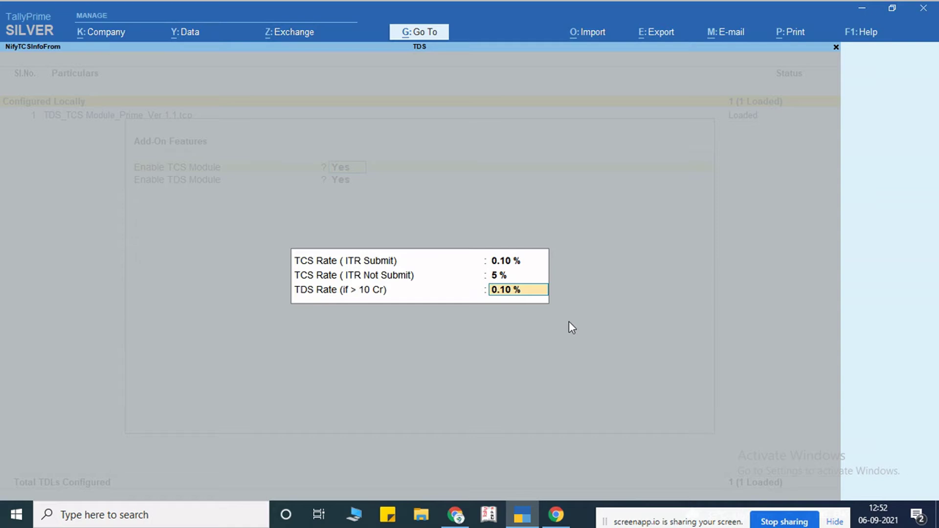
pyautogui.press('Return')
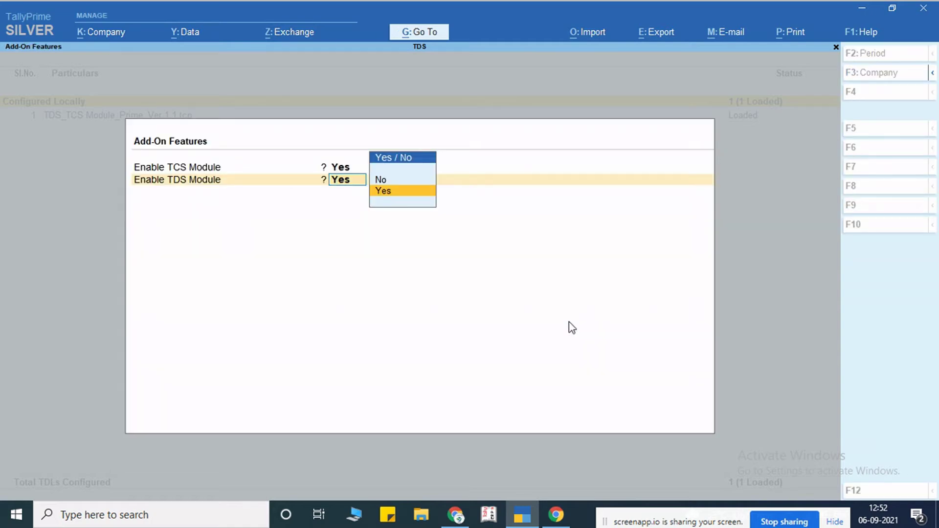
# Step: Keep the TDS module enabled with rates of 0.10 % and 5 % and a 50,00,000 threshold, accept the features, and return to the Gateway
pyautogui.press('Return')
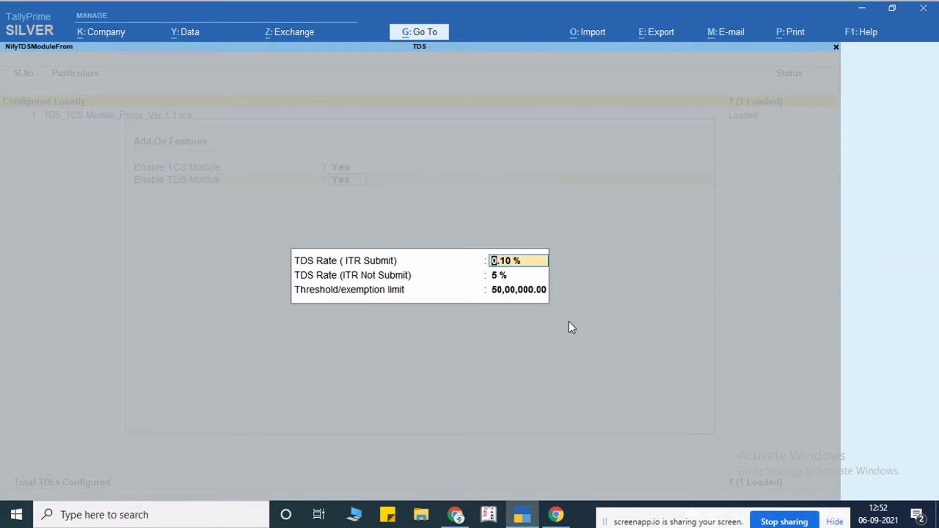
pyautogui.press('Return')
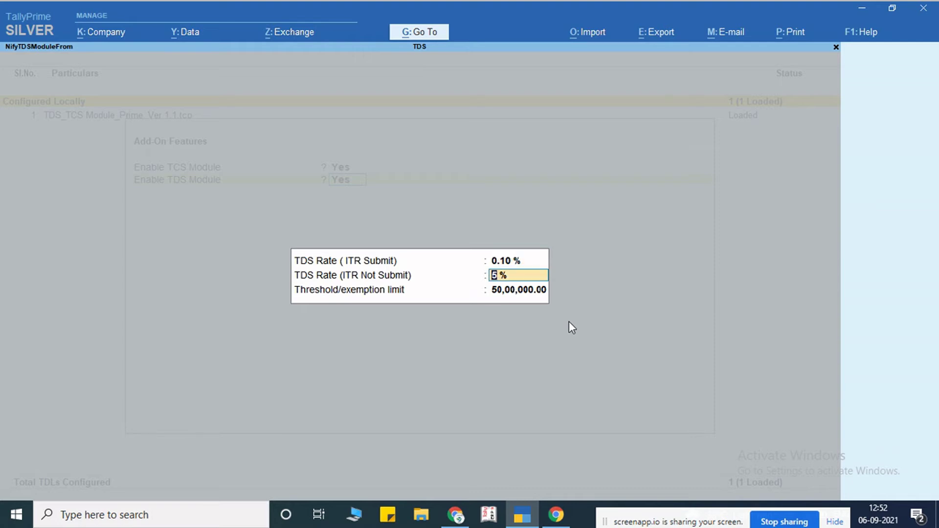
pyautogui.press('Return')
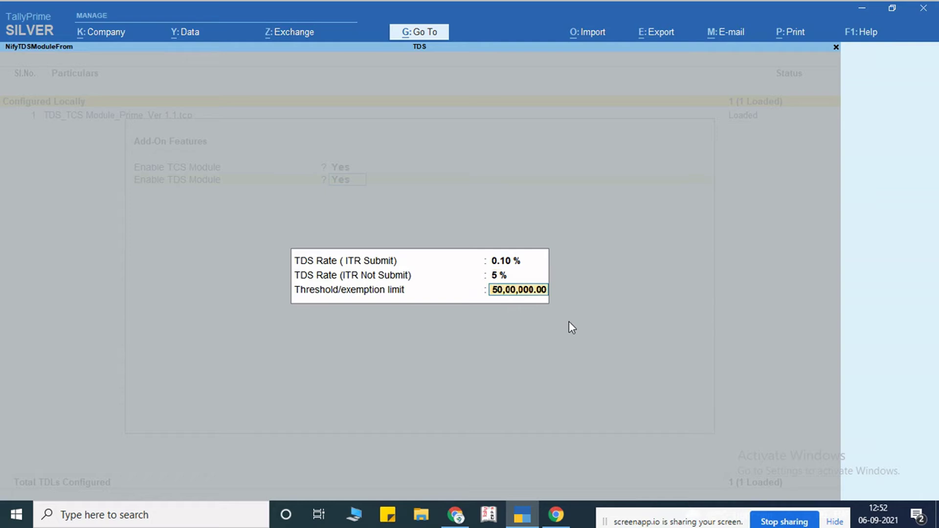
pyautogui.press('Return')
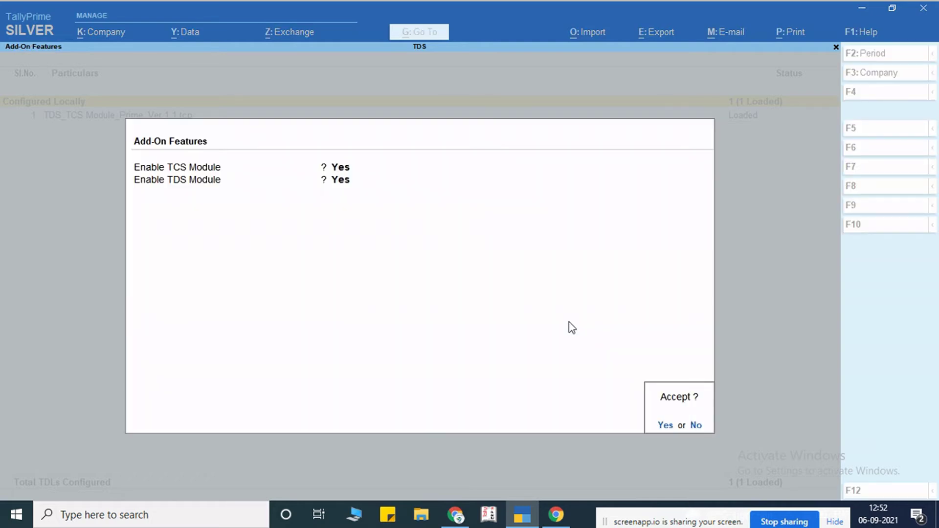
pyautogui.press('Return')
pyautogui.press('Escape')
pyautogui.press('Escape')
pyautogui.press('Escape')
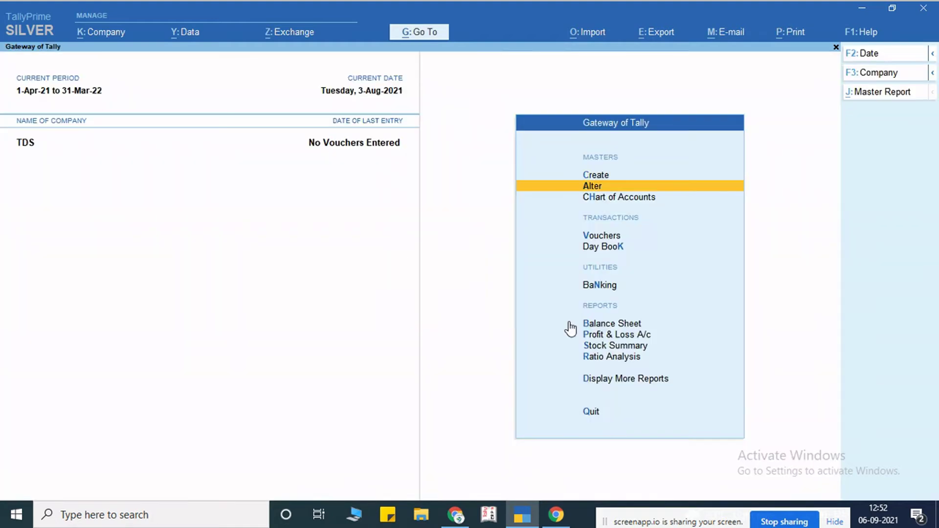
# Step: Open the Sundry Debtors customer ledger whose name starts with "Ni" for alteration
pyautogui.press('Return')
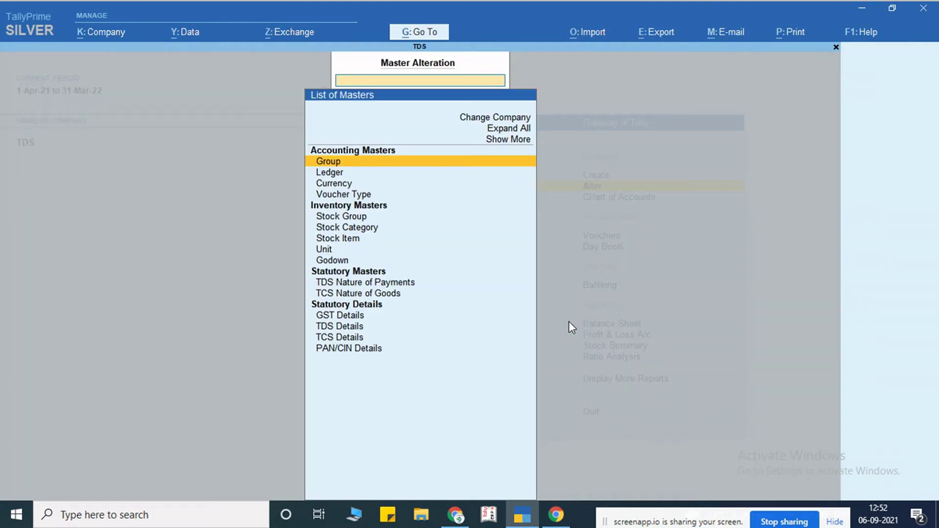
pyautogui.press('Down')
pyautogui.press('Return')
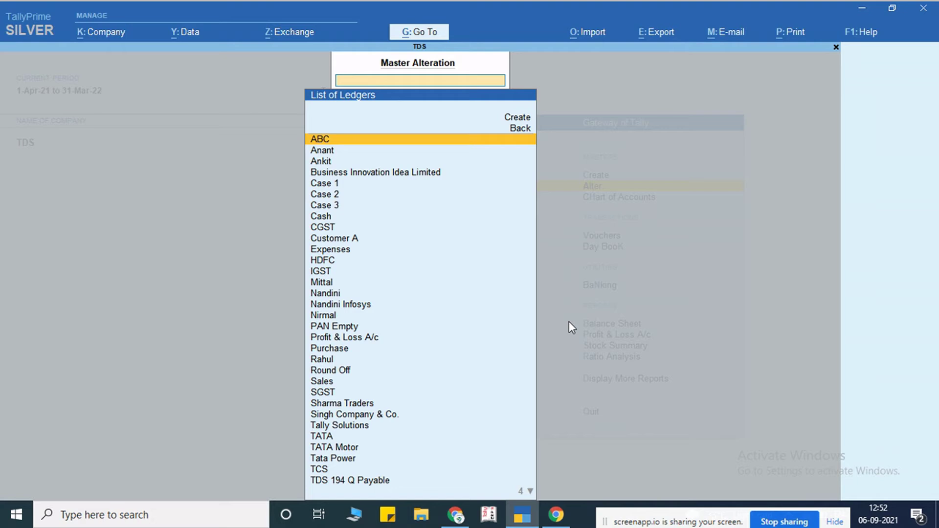
pyautogui.write('ni')
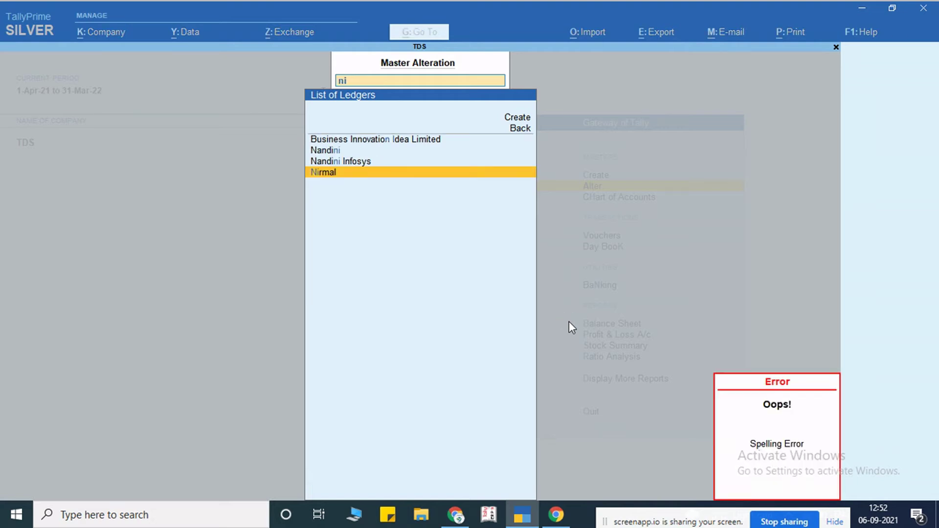
pyautogui.press('Return')
pyautogui.press('Return')
pyautogui.press('Return')
pyautogui.press('Return')
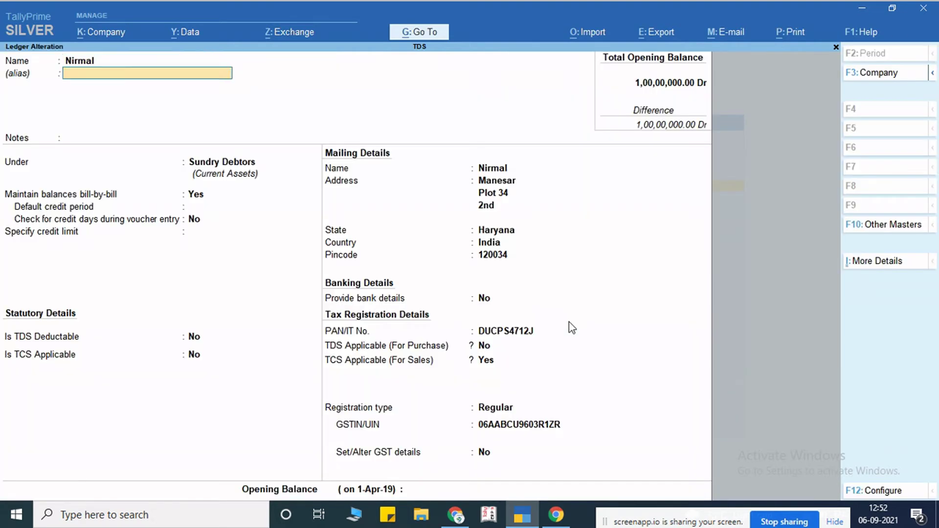
# Step: Keep TCS Applicable (For Sales) set to Yes in the customer ledger and open its TCS details
pyautogui.press('Return')
pyautogui.press('Return')
pyautogui.press('Return')
pyautogui.press('Return')
pyautogui.press('Return')
pyautogui.press('Return')
pyautogui.press('Return')
pyautogui.press('Return')
pyautogui.press('Return')
pyautogui.press('Return')
pyautogui.press('Return')
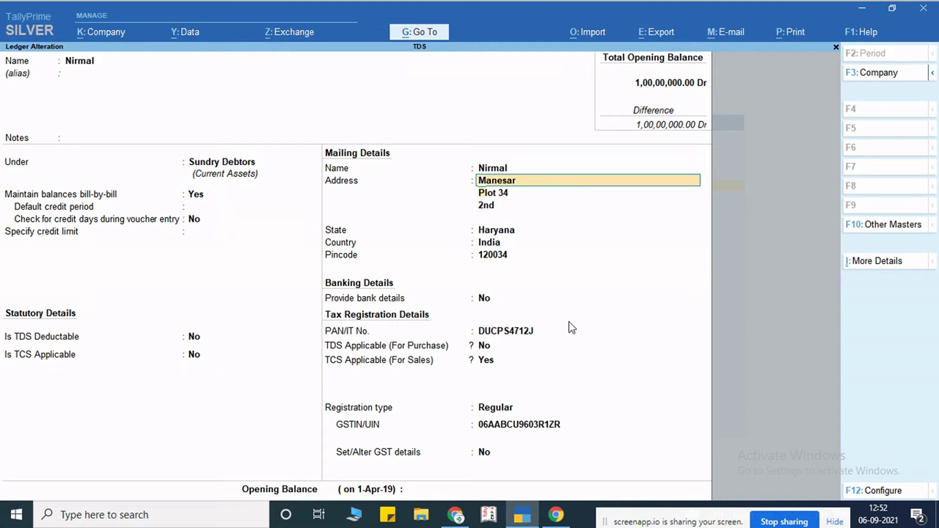
pyautogui.press('Return')
pyautogui.press('Return')
pyautogui.press('Return')
pyautogui.press('Return')
pyautogui.press('Return')
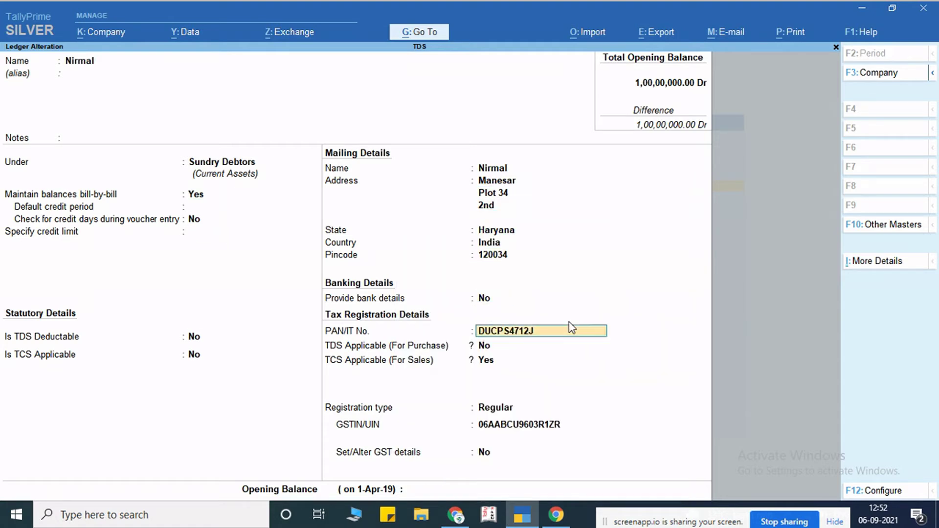
pyautogui.press('Return')
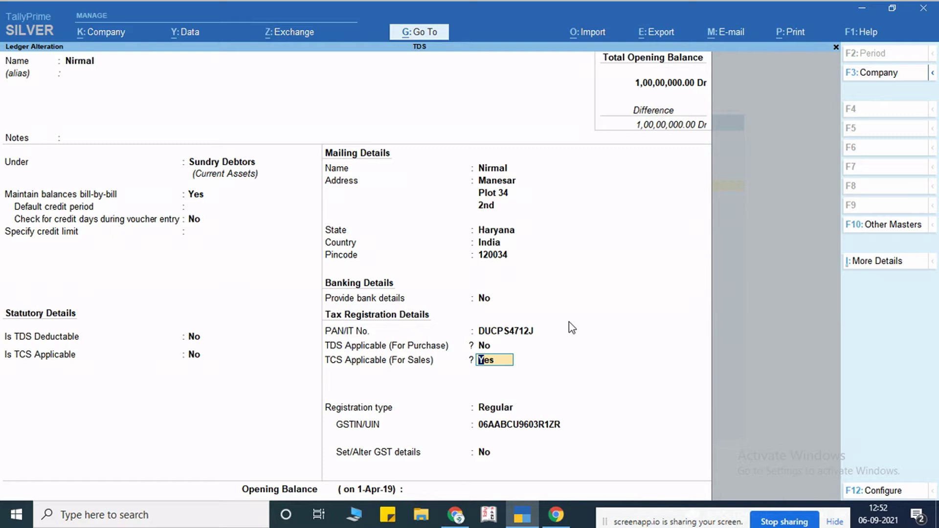
pyautogui.press('Return')
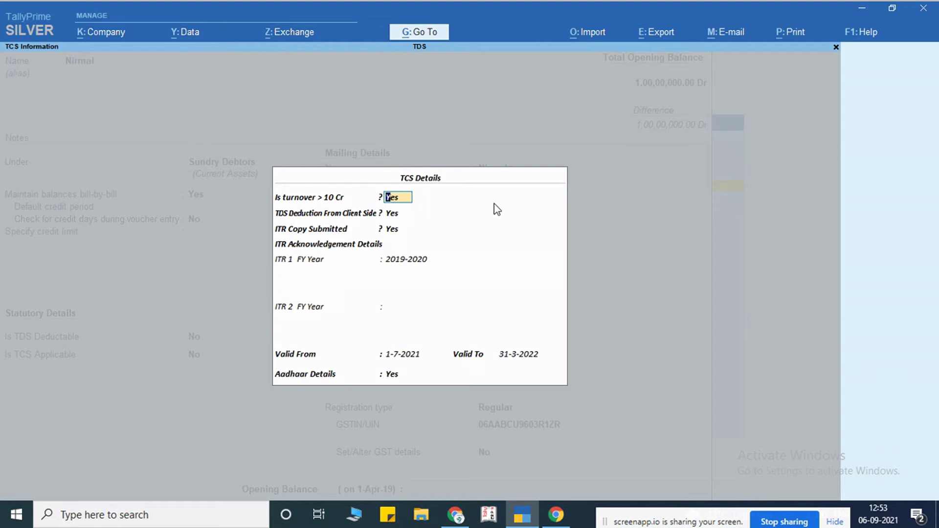
# Step: Confirm turnover above 10 Cr, client-side TDS deduction and ITR copy as Yes, ITR 1 year 2019-2020, and validity 1-7-2021 to 31-3-2022
pyautogui.press('Return')
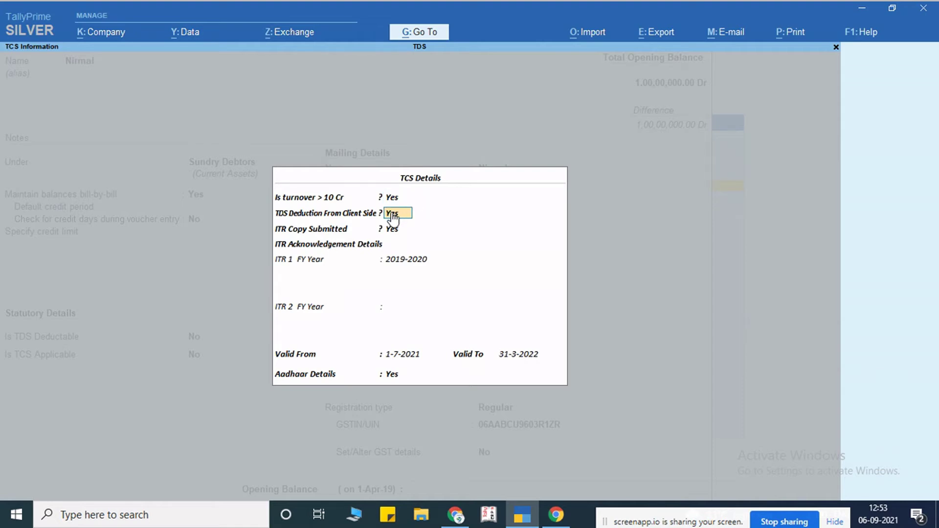
pyautogui.press('Return')
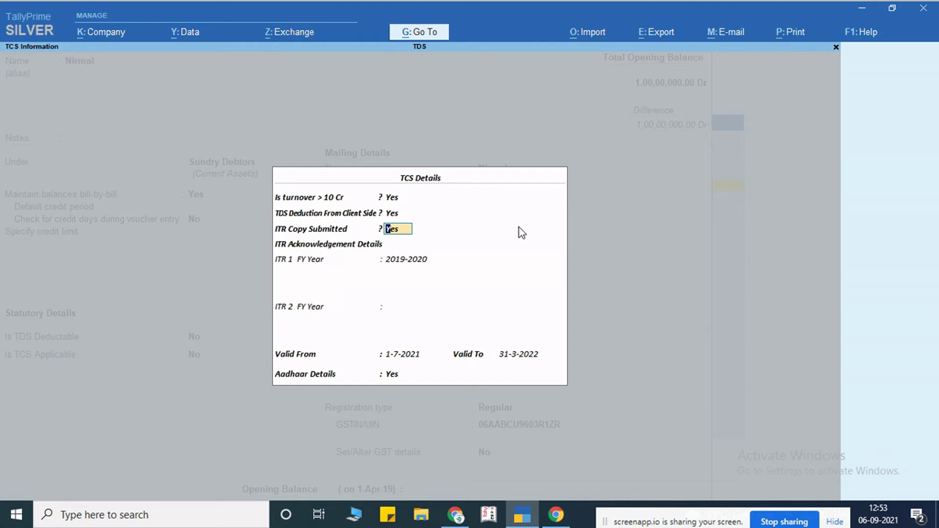
pyautogui.press('Return')
pyautogui.press('Return')
pyautogui.press('Return')
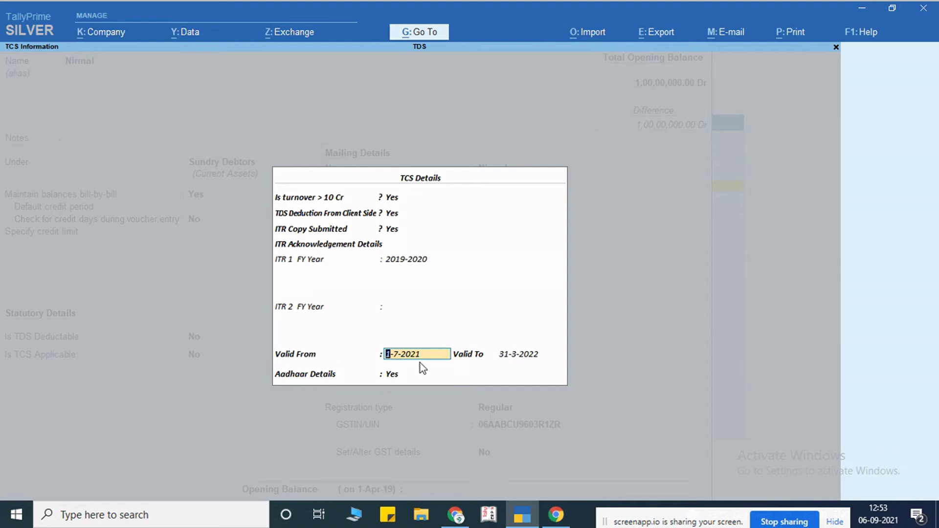
pyautogui.press('Return')
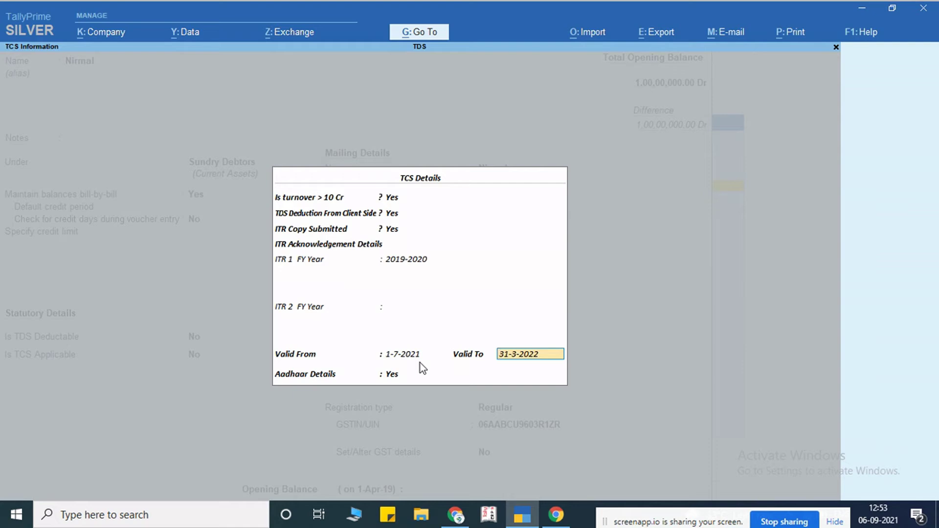
pyautogui.press('Return')
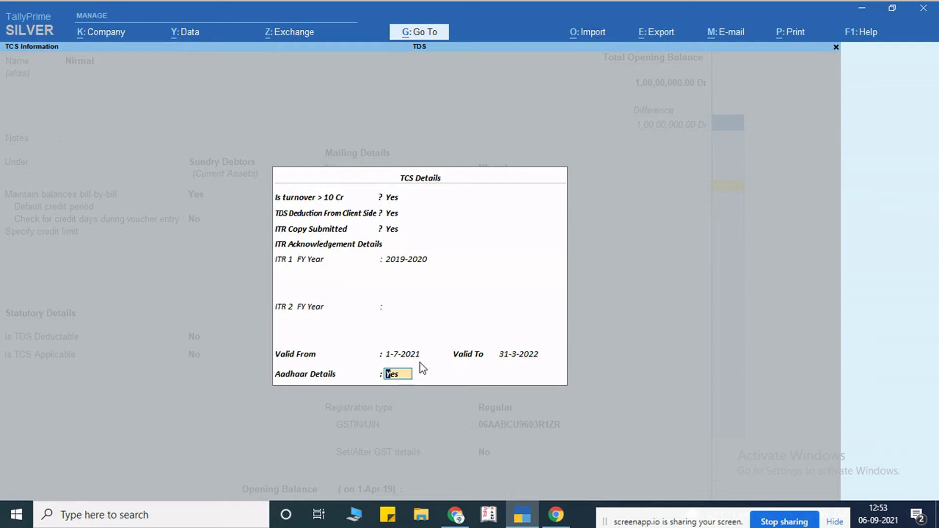
# Step: Keep Aadhaar details on with PAN/Aadhaar linked as Yes, and accept the customer ledger
pyautogui.press('Return')
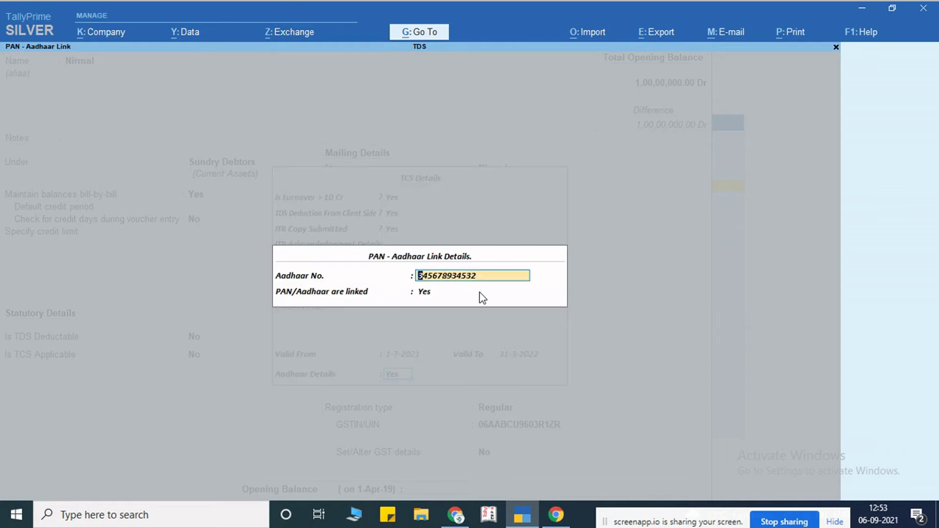
pyautogui.press('Return')
pyautogui.press('Return')
pyautogui.press('Return')
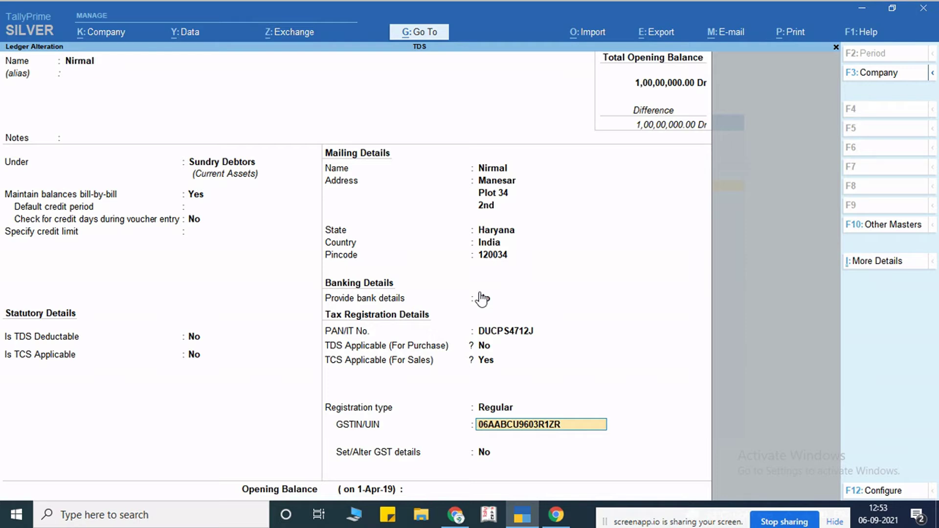
pyautogui.press('Return')
pyautogui.press('Return')
pyautogui.press('Return')
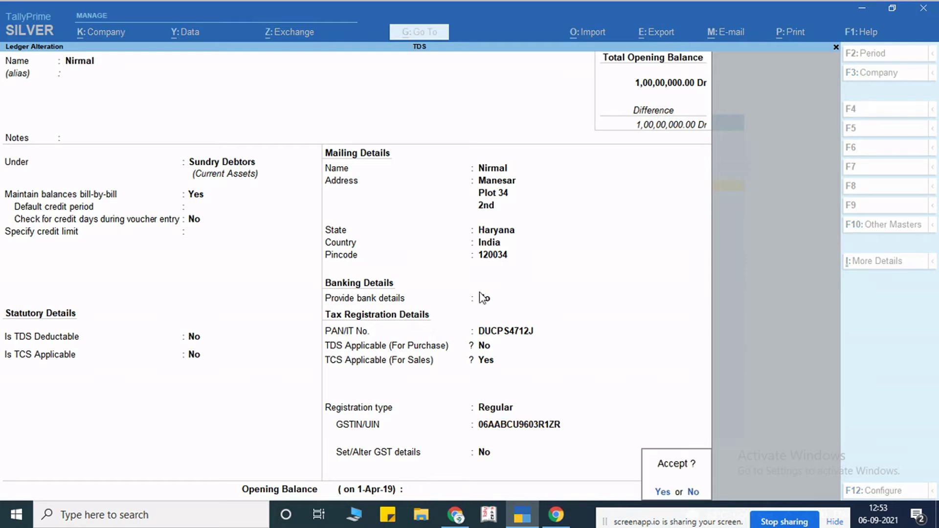
pyautogui.press('Return')
# Step: Open the TATA Motor ledger and its TDS details, keeping TDS Applicable (For Purchase) set to Yes
pyautogui.write('tata')
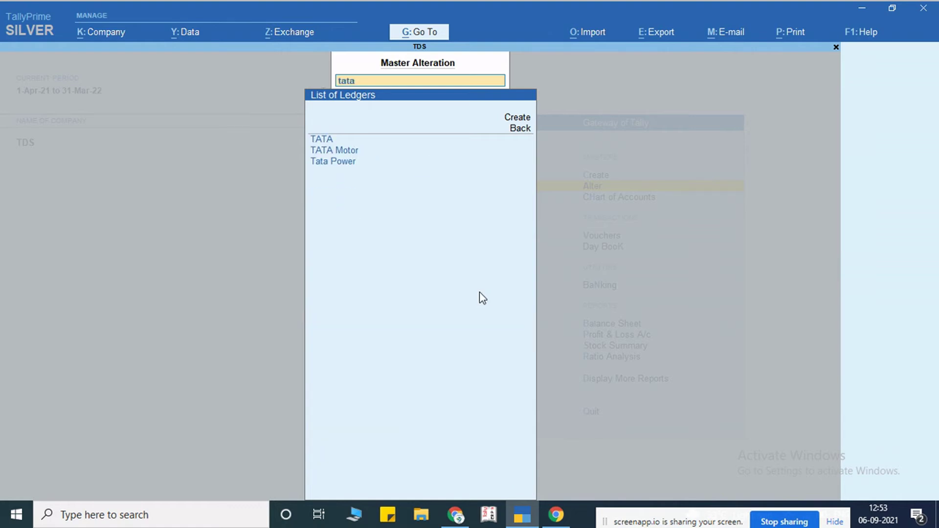
pyautogui.press('Down')
pyautogui.press('Return')
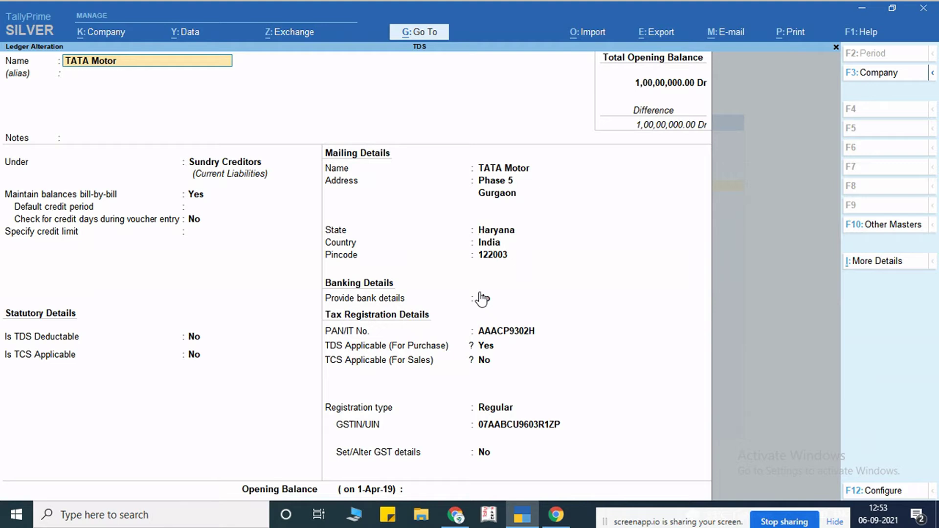
pyautogui.click(484, 346)
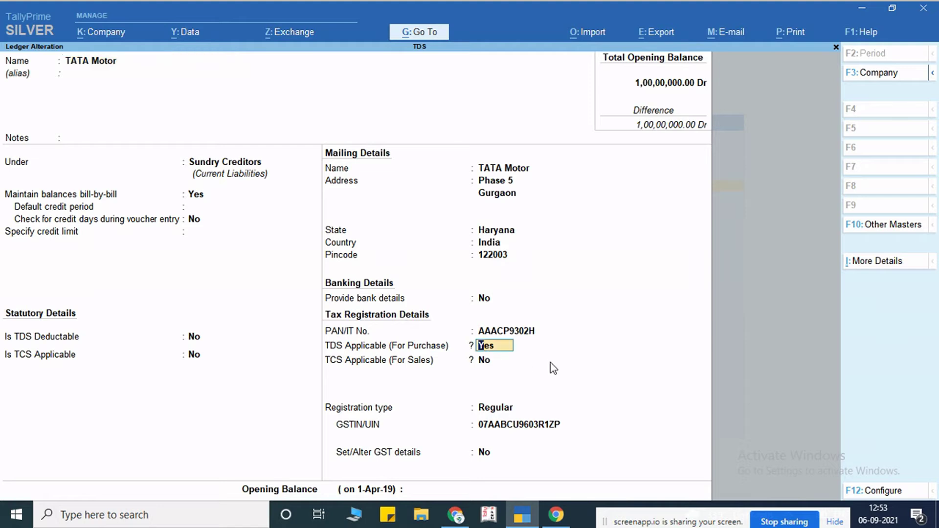
pyautogui.press('Return')
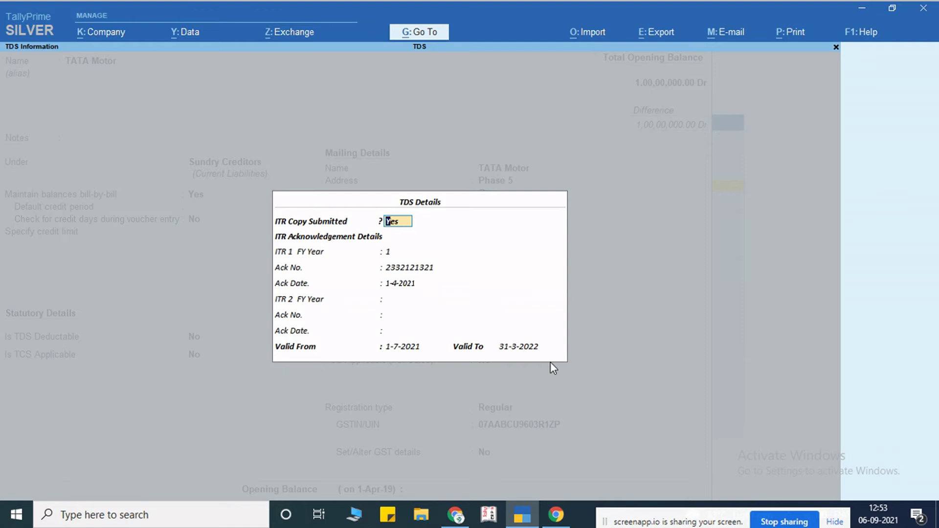
# Step: Confirm TATA Motor's TDS details with ITR copy submitted as Yes, ITR 2 left blank, and validity from 1-7-2021 to 31-3-2022
pyautogui.press('Return')
pyautogui.press('Return')
pyautogui.press('Return')
pyautogui.press('Return')
pyautogui.press('Return')
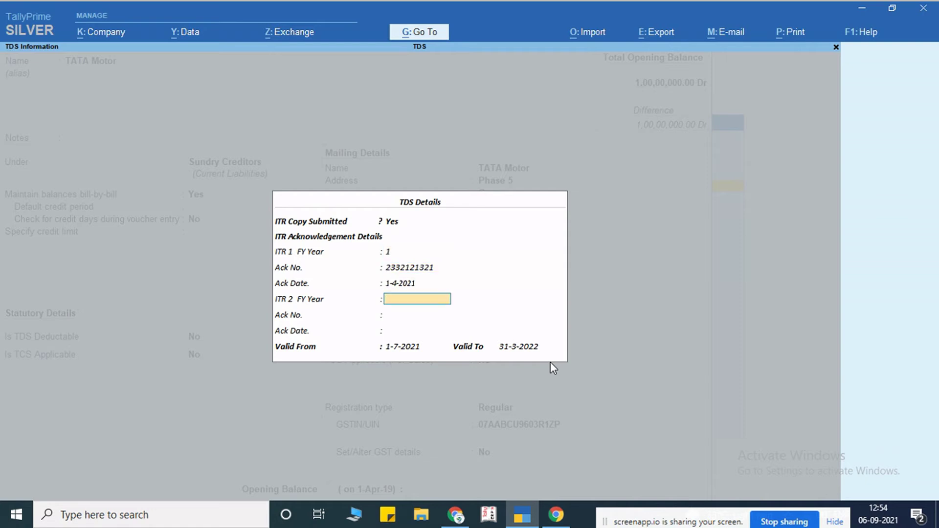
pyautogui.press('Return')
pyautogui.press('Return')
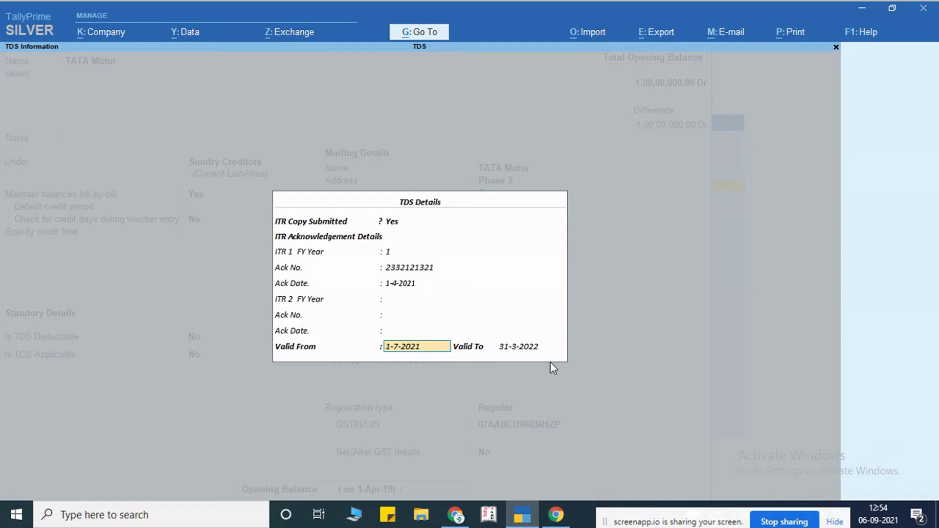
pyautogui.press('Return')
pyautogui.press('Return')
# Step: Accept the TATA Motor ledger with its remaining tax and opening balance fields as they are, and return to the list of masters
pyautogui.press('Return')
pyautogui.press('Return')
pyautogui.press('Return')
pyautogui.press('Return')
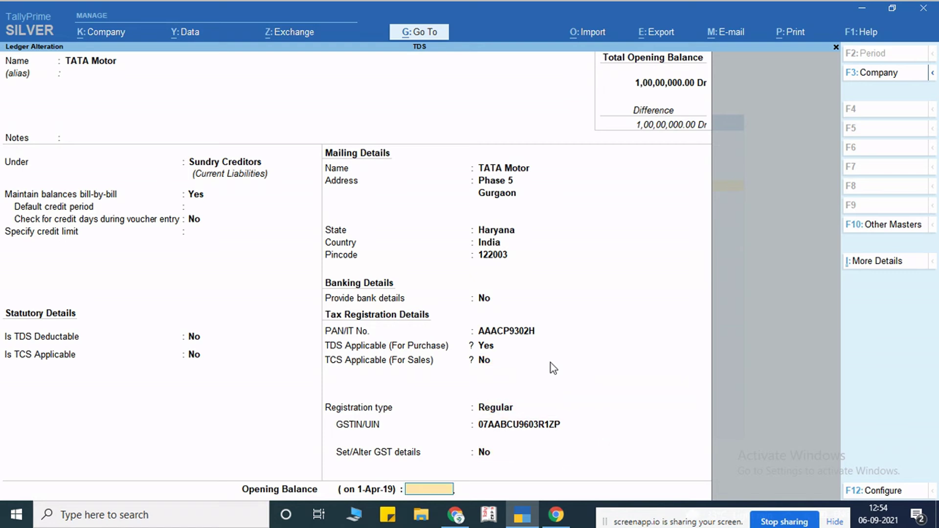
pyautogui.press('Return')
pyautogui.press('Return')
pyautogui.press('Escape')
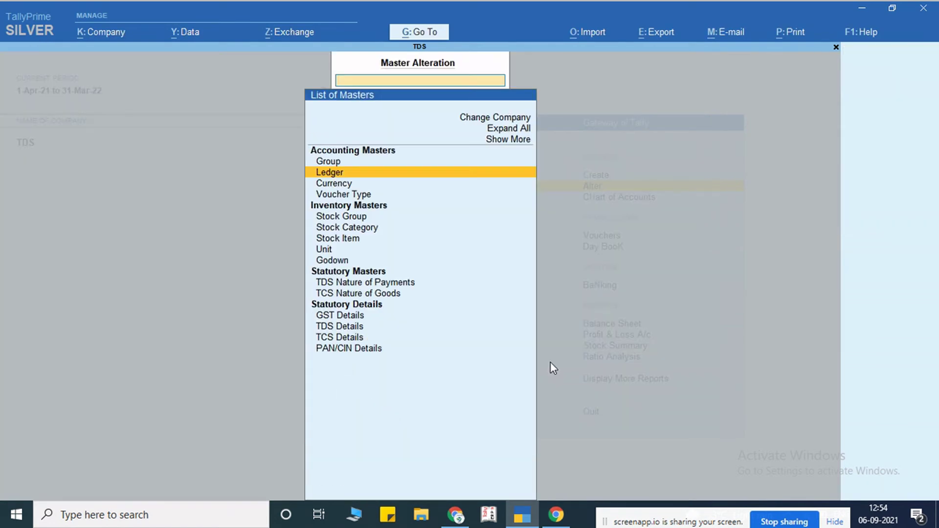
# Step: Look through the TDS ledgers in the ledger alteration list, and return to the Gateway of Tally without opening any
pyautogui.press('Return')
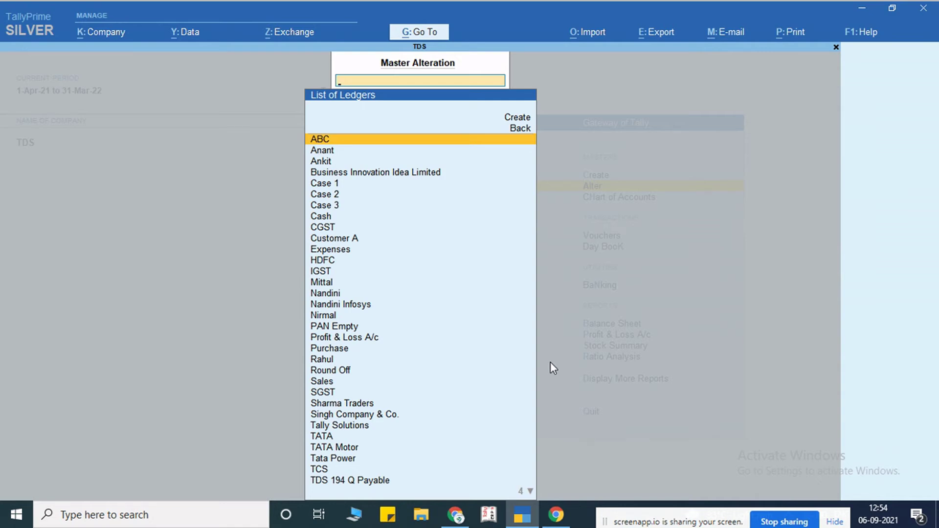
pyautogui.write('tds')
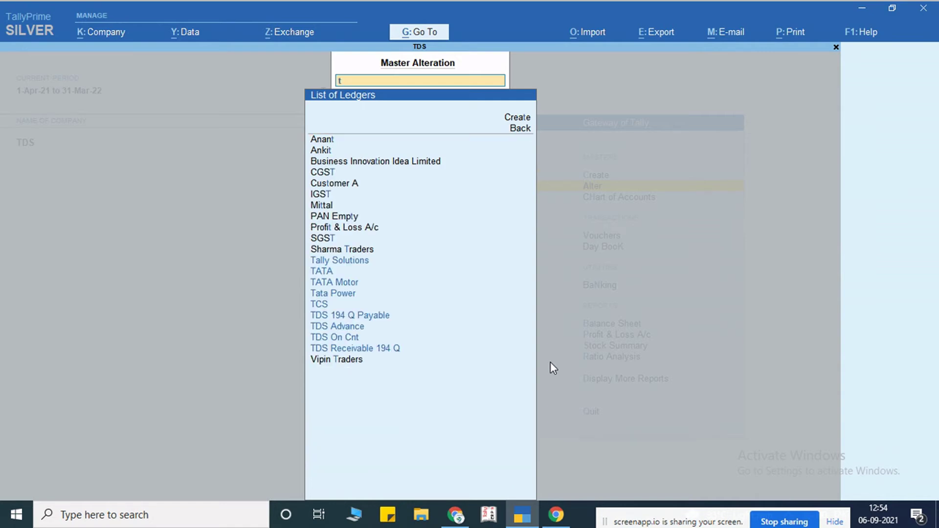
pyautogui.press('Down')
pyautogui.press('Down')
pyautogui.press('Down')
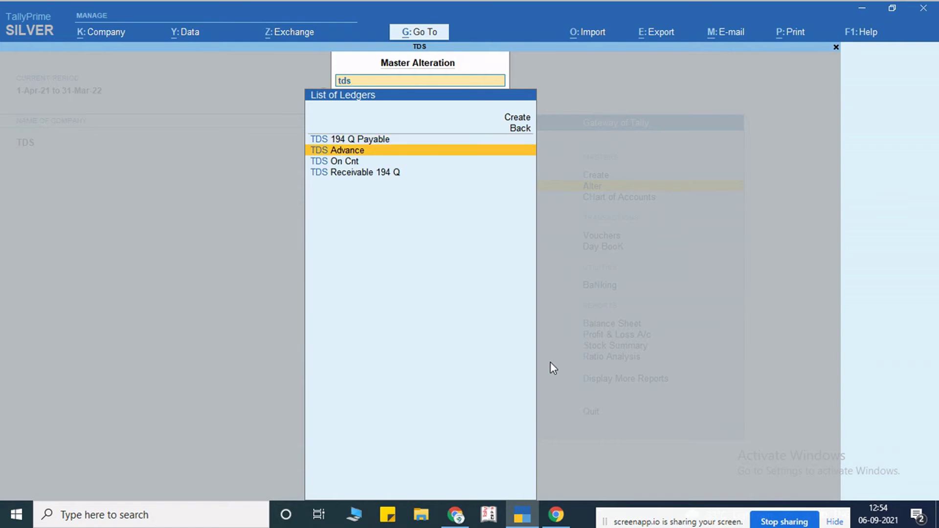
pyautogui.press('Up')
pyautogui.press('Up')
pyautogui.press('Up')
pyautogui.press('Down')
pyautogui.press('Down')
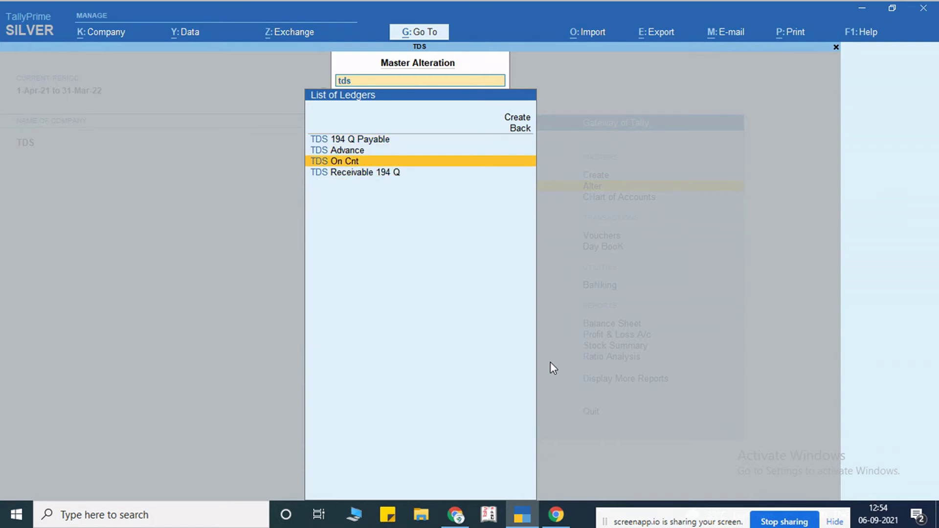
pyautogui.press('BackSpace')
pyautogui.press('BackSpace')
pyautogui.press('BackSpace')
pyautogui.press('Escape')
pyautogui.press('Escape')
pyautogui.press('Escape')
pyautogui.press('Escape')
# Step: Open a new purchase voucher and set its date to 1-Aug-21
pyautogui.press('Down')
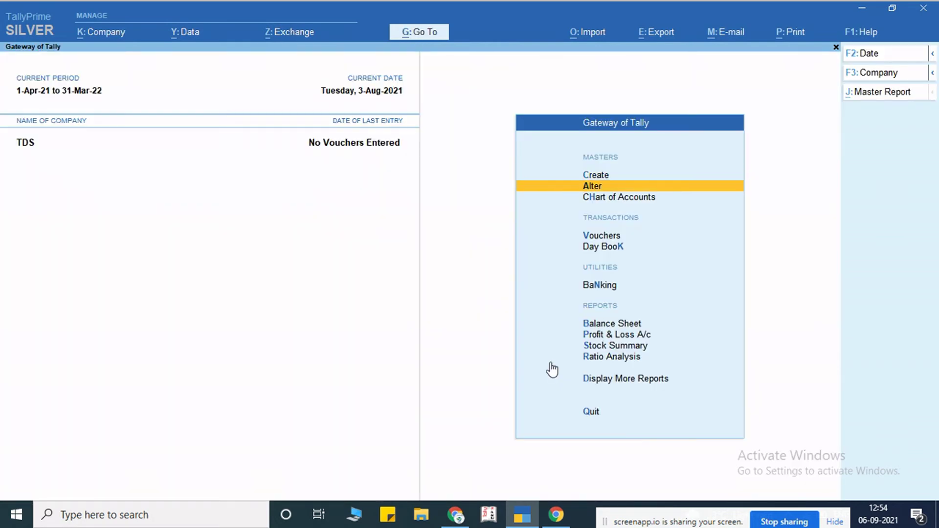
pyautogui.press('Down')
pyautogui.press('Down')
pyautogui.press('Return')
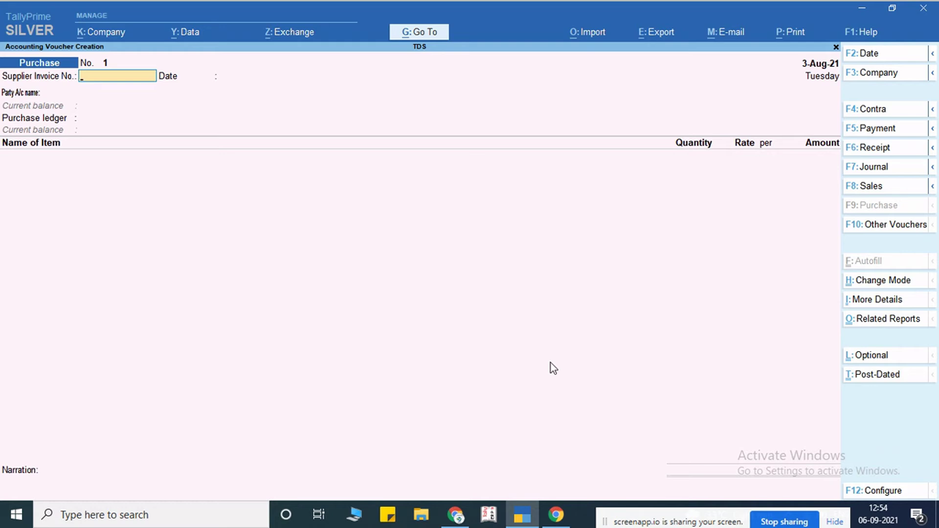
pyautogui.press('F2')
pyautogui.write('1aug21')
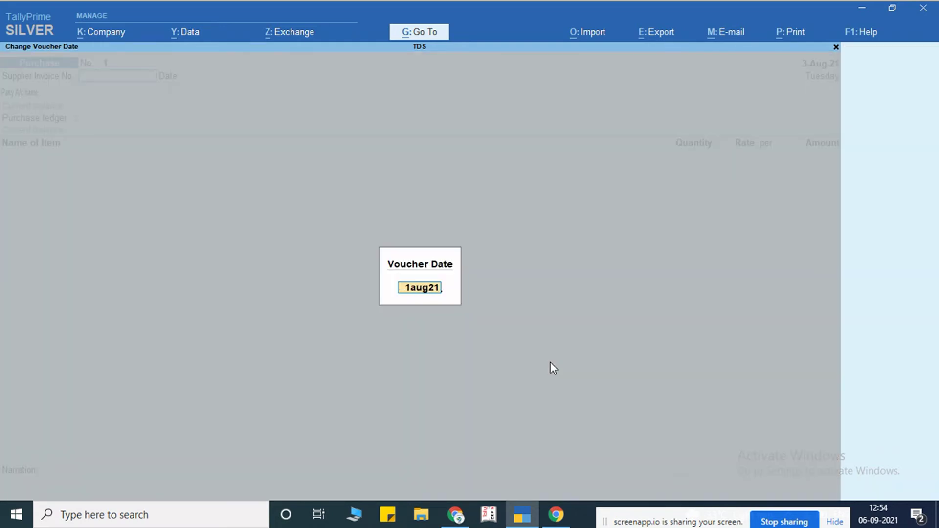
pyautogui.press('Return')
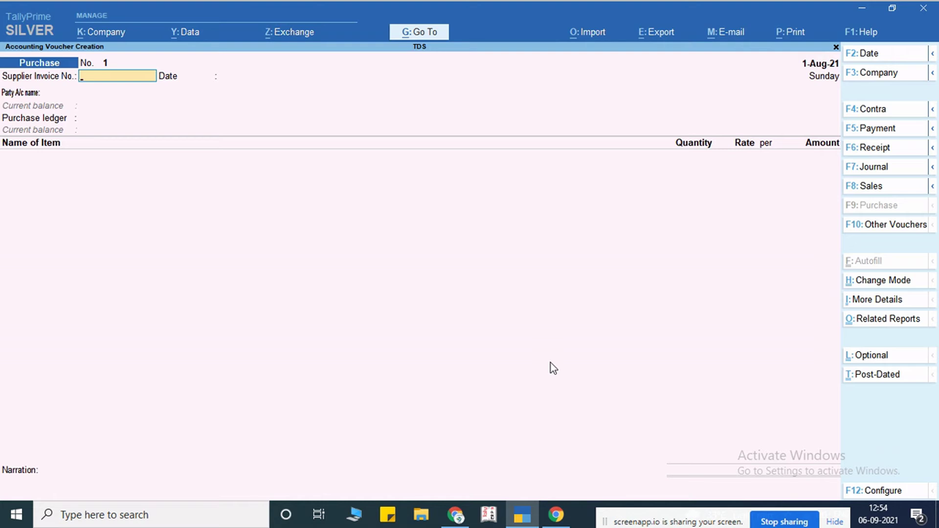
# Step: Enter supplier invoice number pur and TATA Motor as the party, accepting the default receipt and party details
pyautogui.write('pur')
pyautogui.press('Return')
pyautogui.press('Return')
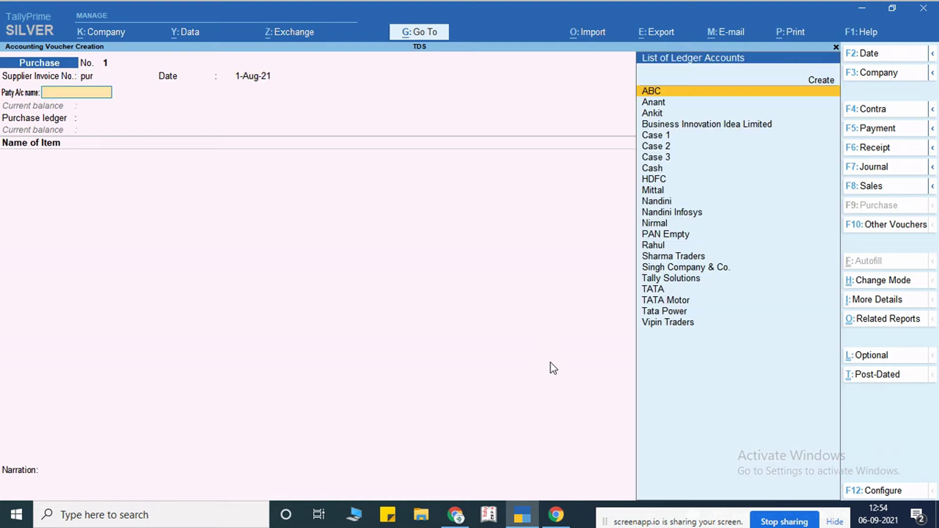
pyautogui.write('Tata')
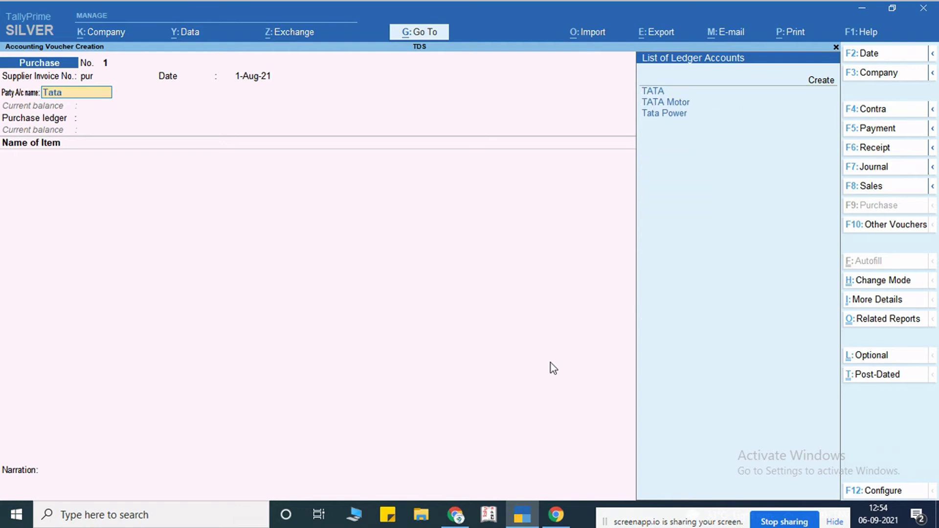
pyautogui.press('Down')
pyautogui.press('Return')
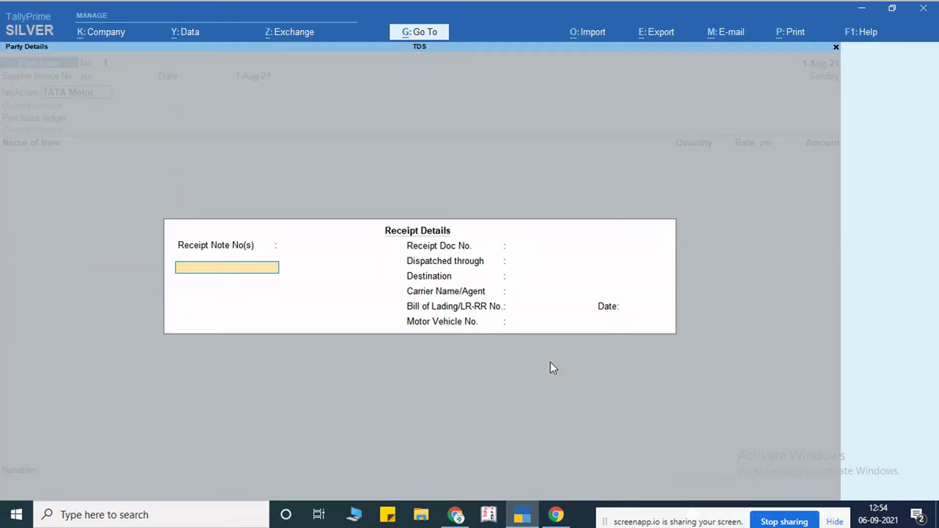
pyautogui.hotkey('ctrl', 'a')
pyautogui.hotkey('ctrl', 'a')
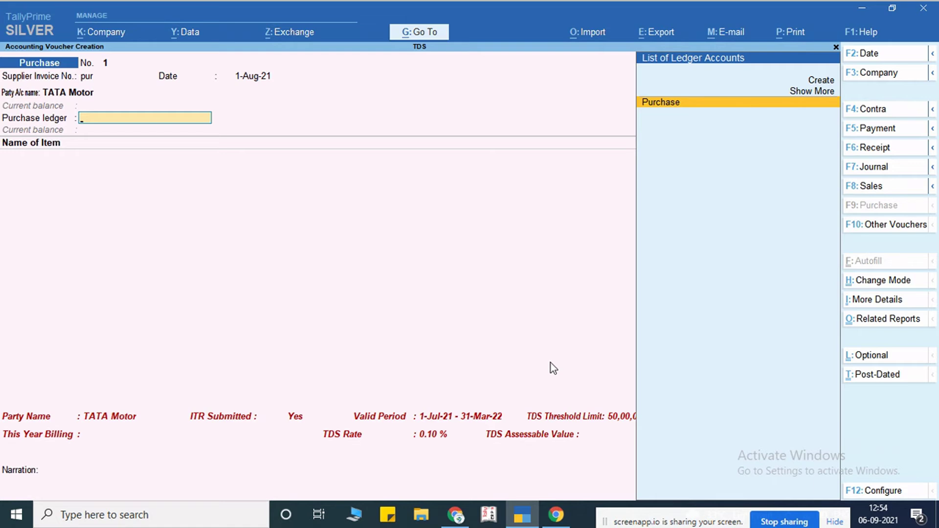
# Step: Select the Purchase ledger and enter Item A with a quantity of 3000 Nos at a rate of 1500
pyautogui.press('Return')
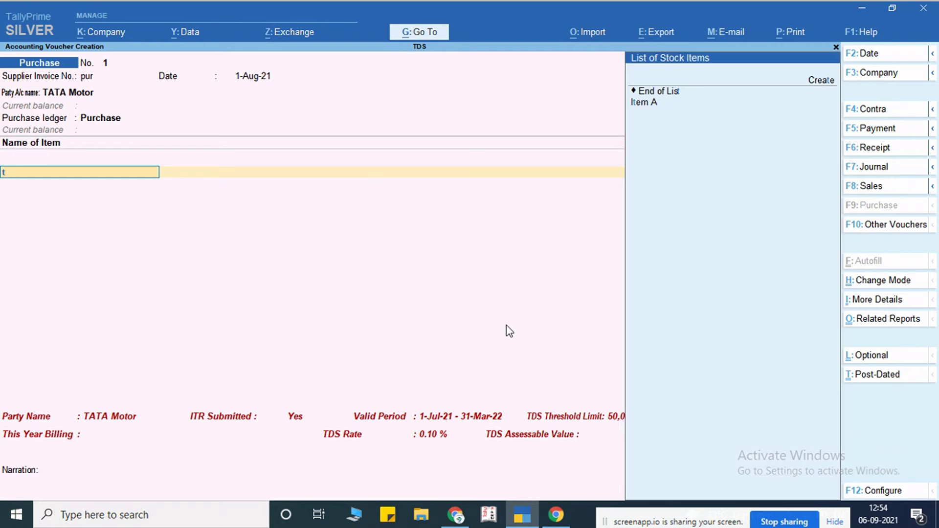
pyautogui.press('Down')
pyautogui.press('Return')
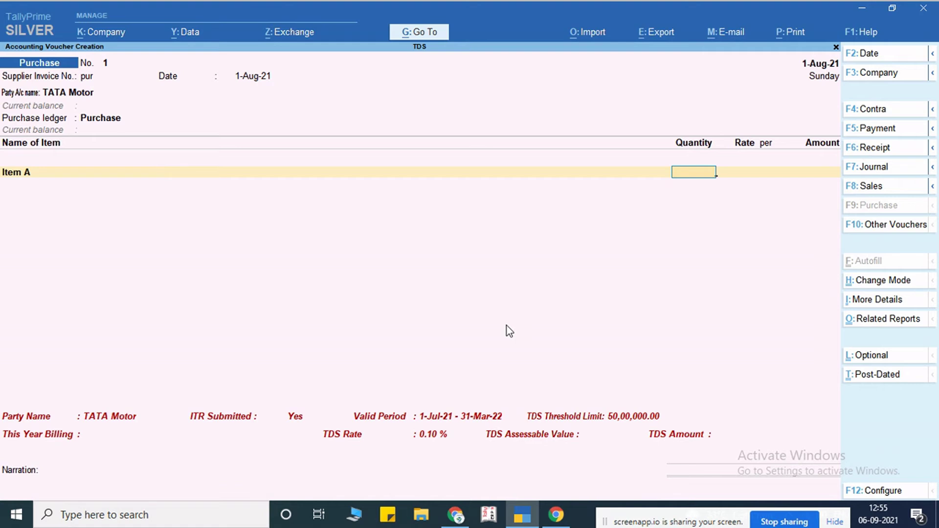
pyautogui.write('3000')
pyautogui.press('Return')
pyautogui.write('500')
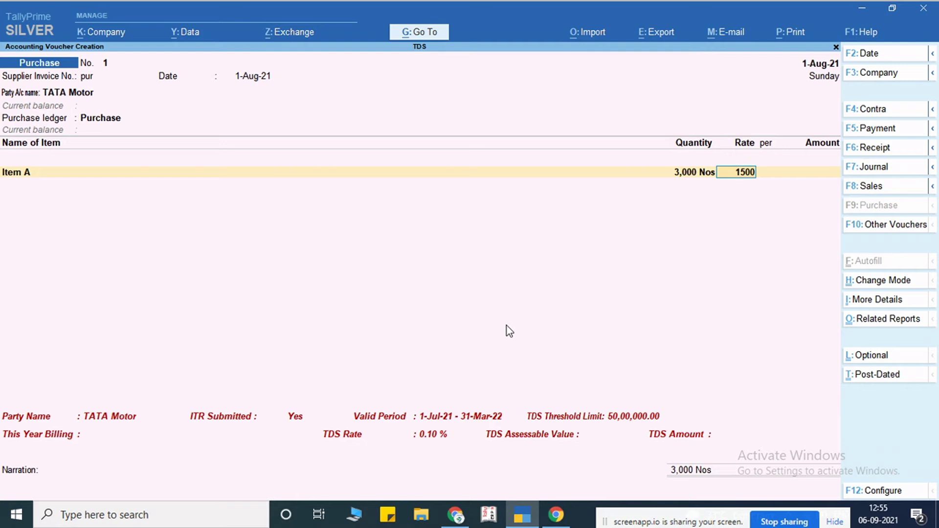
pyautogui.press('Return')
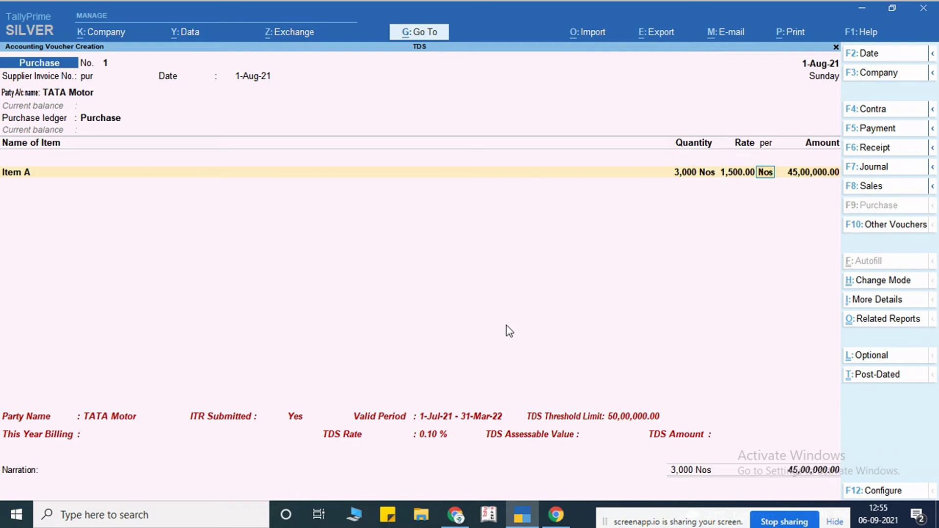
pyautogui.press('Return')
pyautogui.press('Return')
# Step: Add the CGST and SGST ledgers below Item A with their calculated amounts
pyautogui.press('Return')
pyautogui.write('cgs')
pyautogui.press('Return')
pyautogui.press('Return')
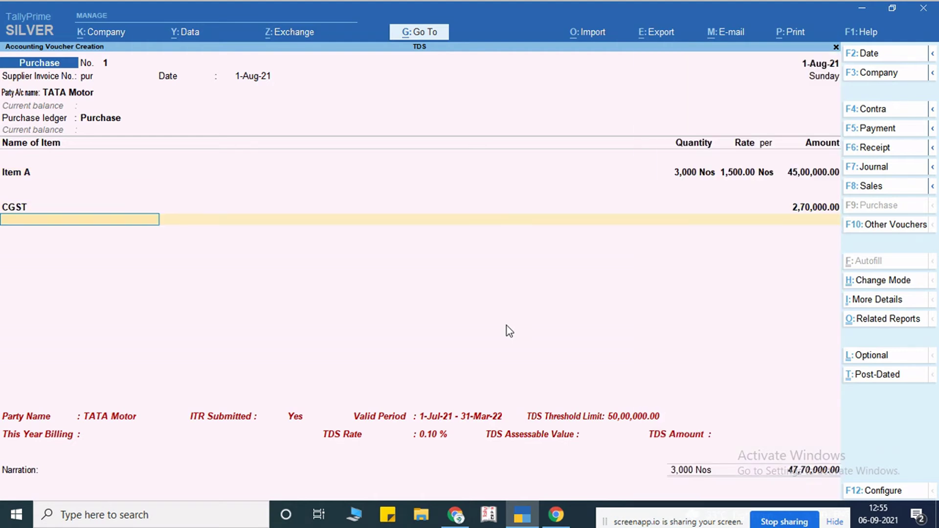
pyautogui.write('G')
pyautogui.press('BackSpace')
pyautogui.write('Sgs')
pyautogui.press('Return')
pyautogui.press('Return')
pyautogui.press('Return')
pyautogui.press('Return')
pyautogui.press('Return')
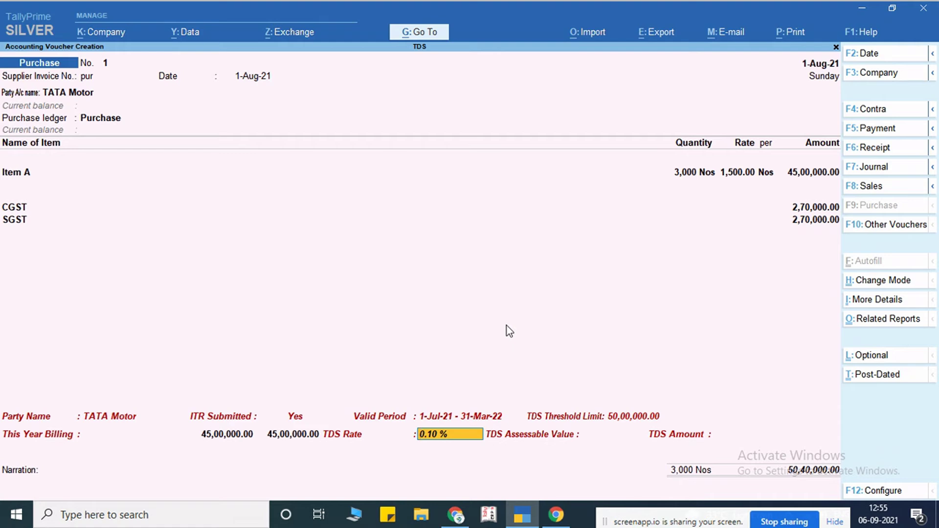
# Step: Keep the voucher's billing and TDS fields as calculated, leave the narration blank, and accept the purchase voucher
pyautogui.press('Return')
pyautogui.press('Return')
pyautogui.press('Return')
pyautogui.press('Return')
pyautogui.press('Return')
pyautogui.press('Return')
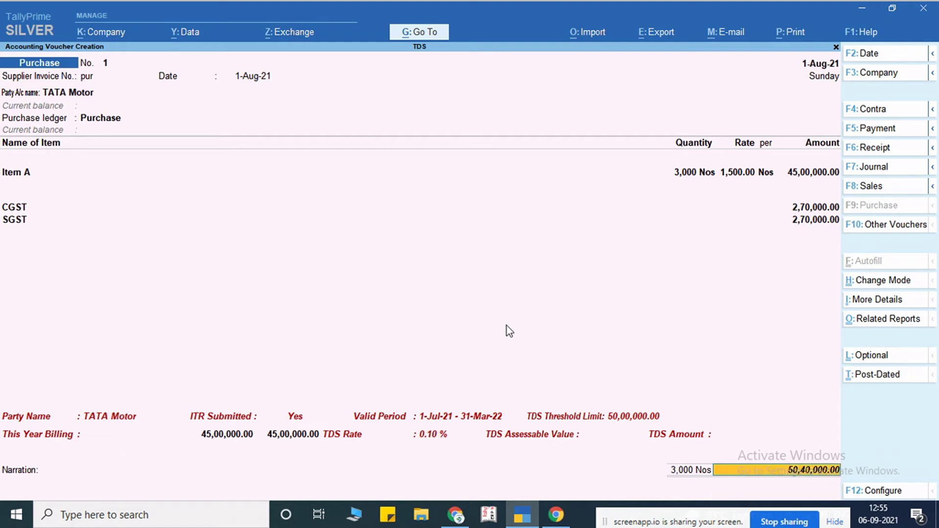
pyautogui.press('Return')
pyautogui.press('Return')
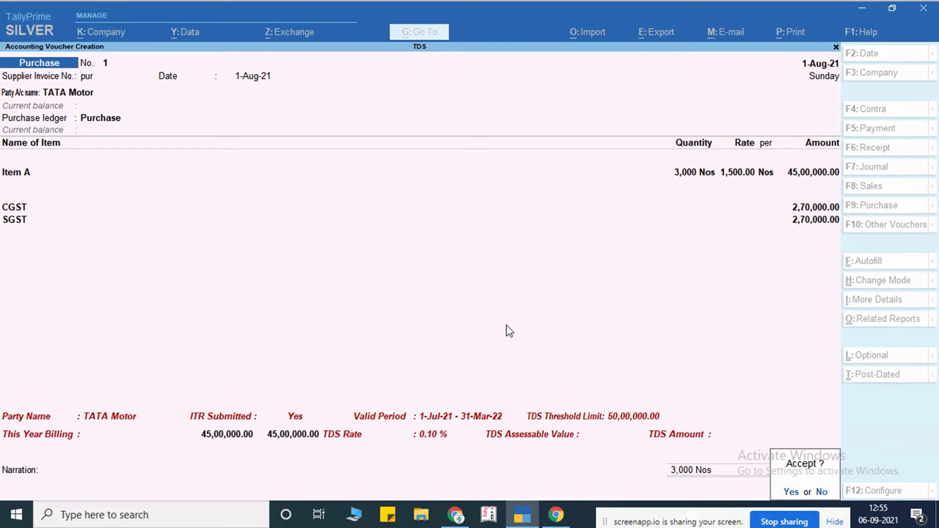
pyautogui.press('Return')
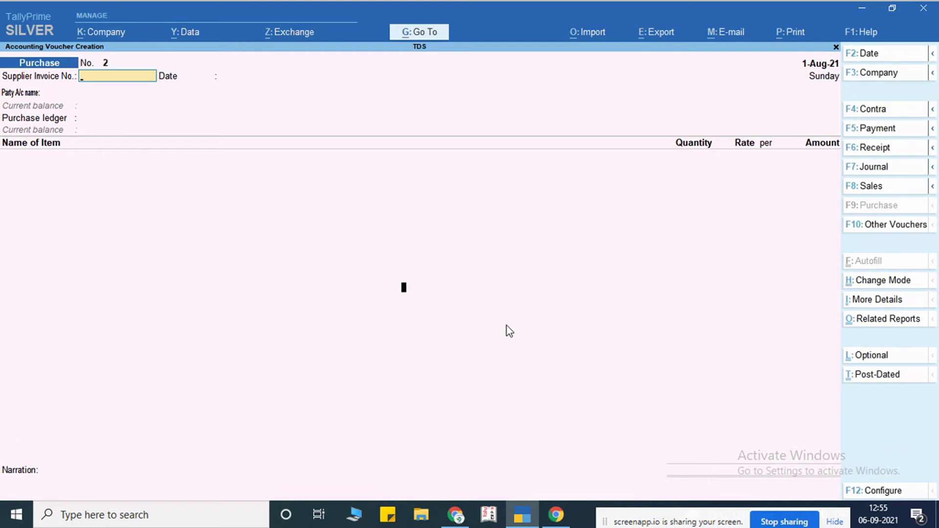
# Step: Set the second purchase voucher's date to 2-Aug-21, with supplier invoice number pur1 and TATA Motor as the party
pyautogui.press('F2')
pyautogui.press('Return')
pyautogui.write('pur1')
pyautogui.press('Return')
pyautogui.press('Return')
pyautogui.write('Tat')
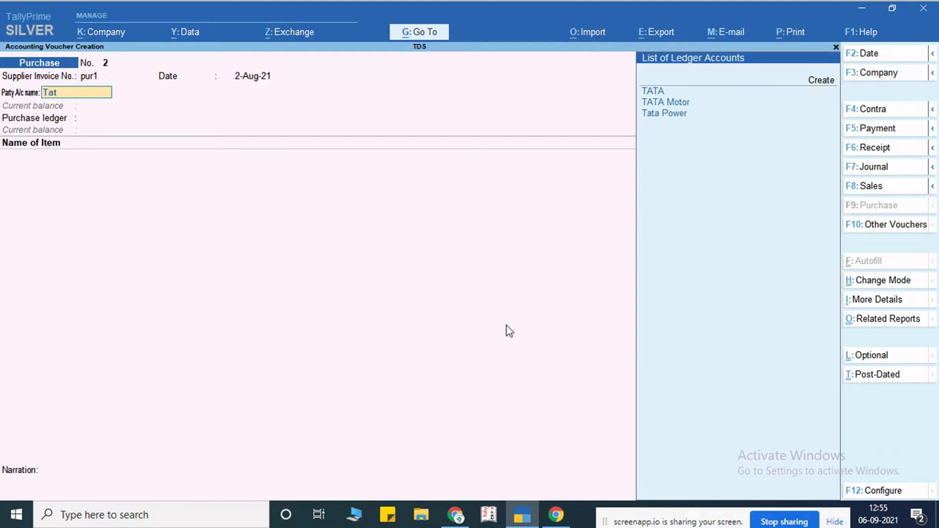
pyautogui.press('Down')
pyautogui.press('Return')
pyautogui.press('Return')
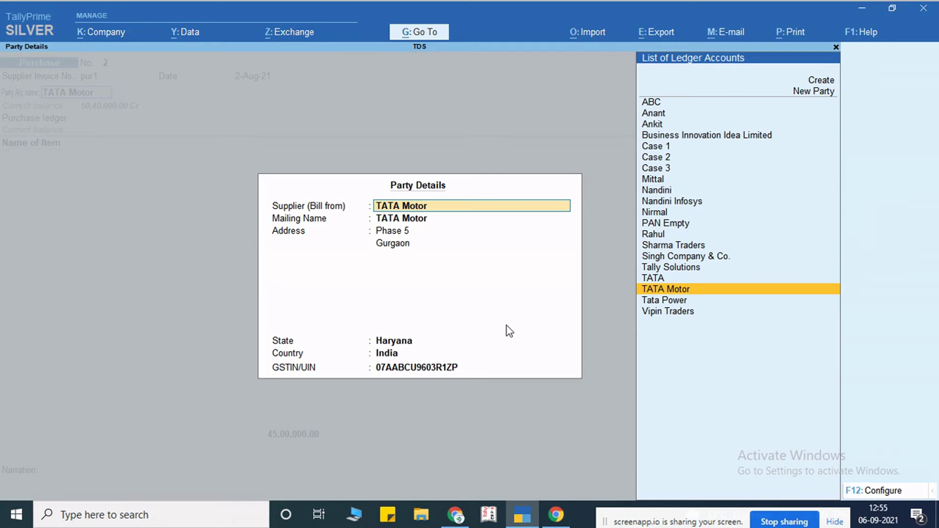
pyautogui.press('Return')
# Step: Use the Purchase ledger and enter Item A with a quantity of 1500 Nos, keeping the rate of 1,500.00
pyautogui.press('Return')
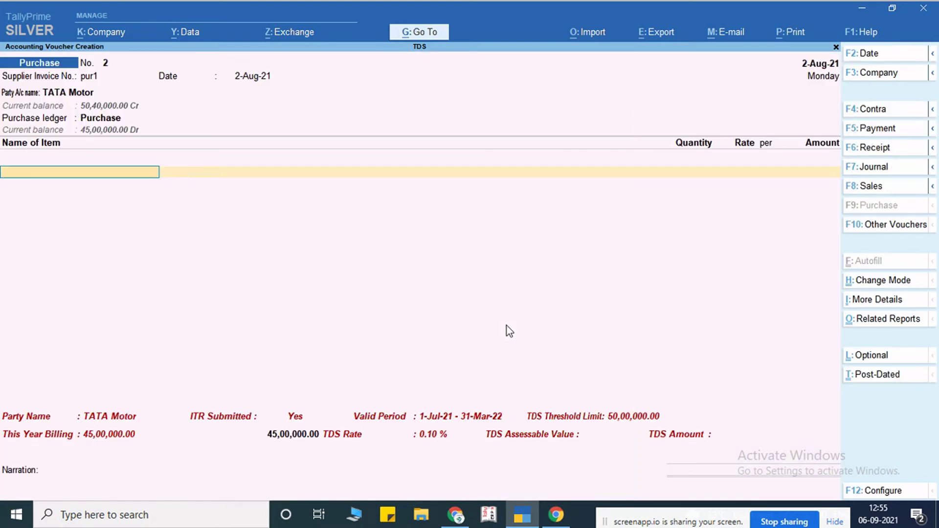
pyautogui.press('Return')
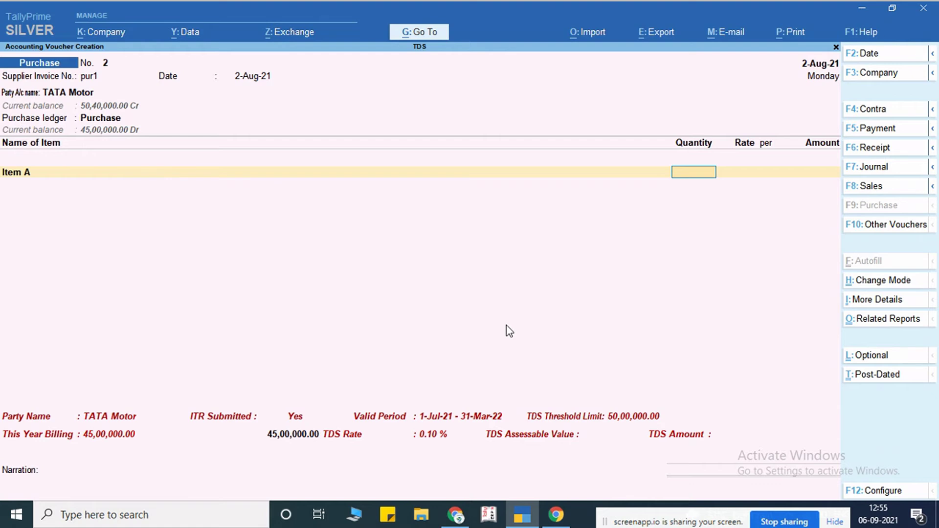
pyautogui.write('1500')
pyautogui.press('Return')
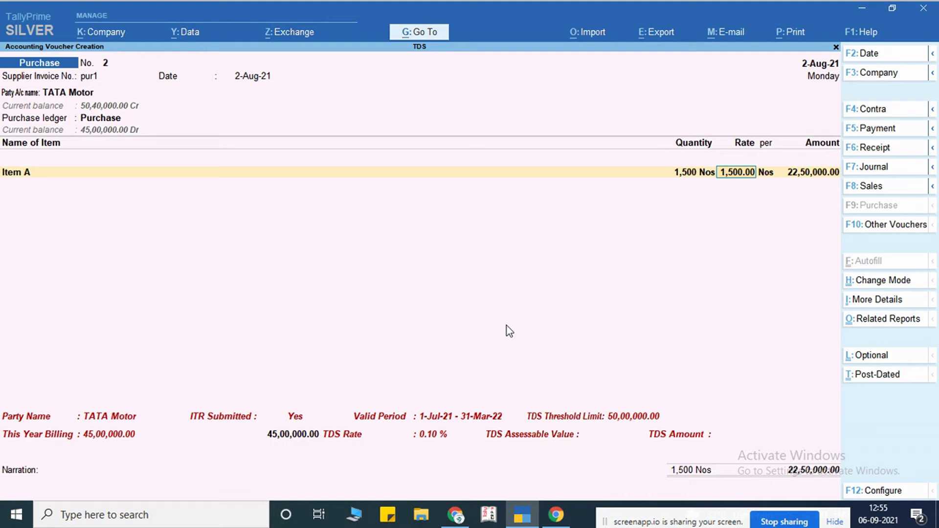
pyautogui.press('Return')
pyautogui.press('Return')
pyautogui.press('Return')
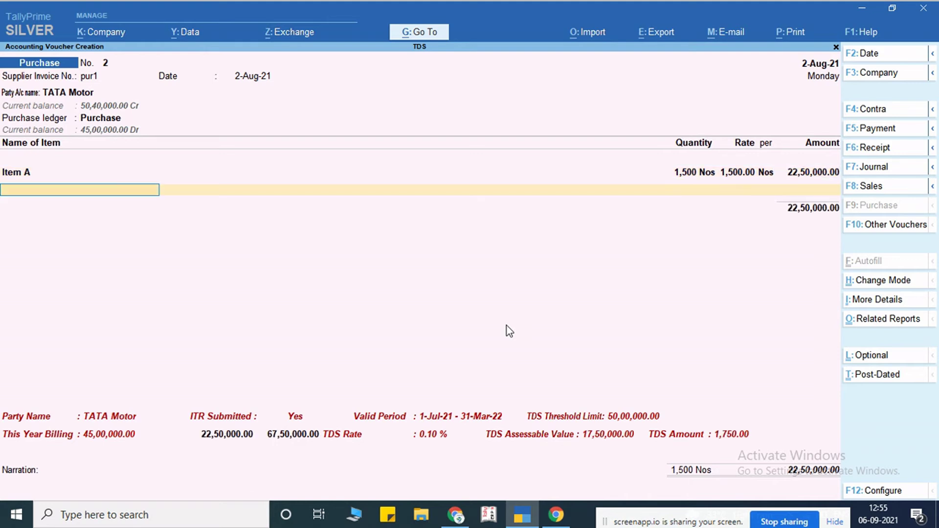
# Step: Add the CGST and SGST ledgers to the second purchase voucher with their calculated amounts
pyautogui.press('Return')
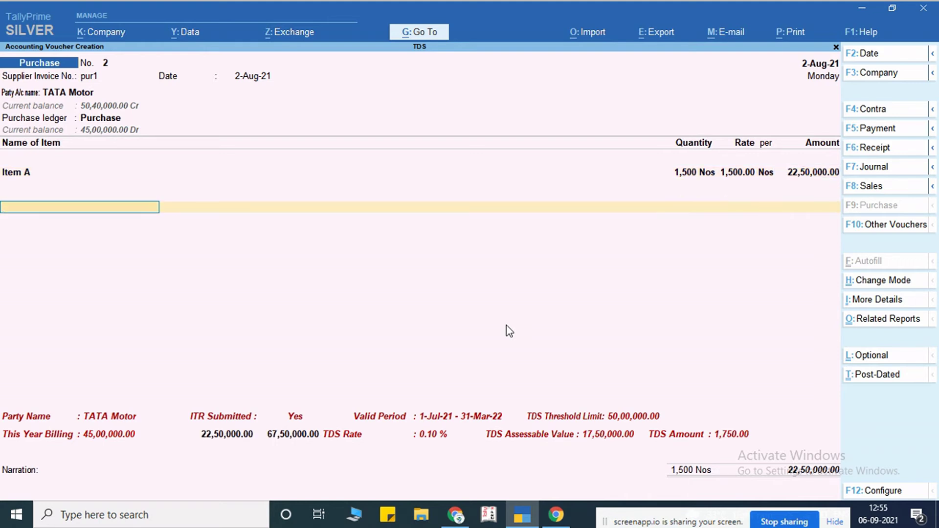
pyautogui.write('cgs')
pyautogui.press('Return')
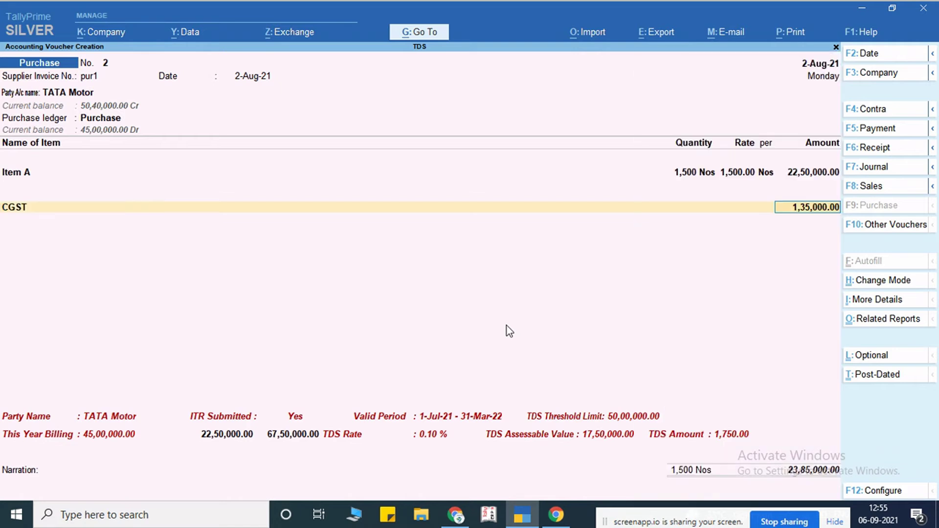
pyautogui.press('Return')
pyautogui.write('sgs')
pyautogui.press('Return')
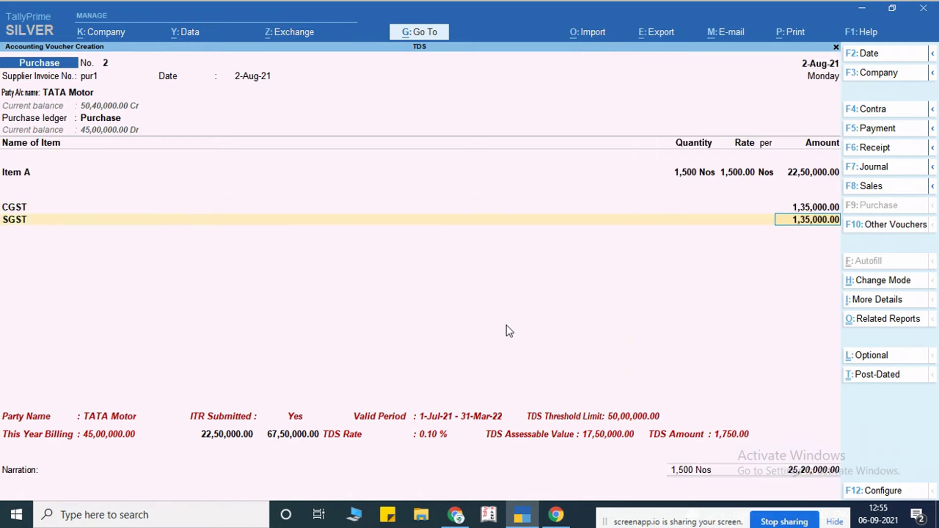
pyautogui.press('Return')
pyautogui.press('Return')
# Step: Go through the second voucher's billing and TDS fields, keeping the calculated values and leaving the narration blank
pyautogui.press('Return')
pyautogui.press('Return')
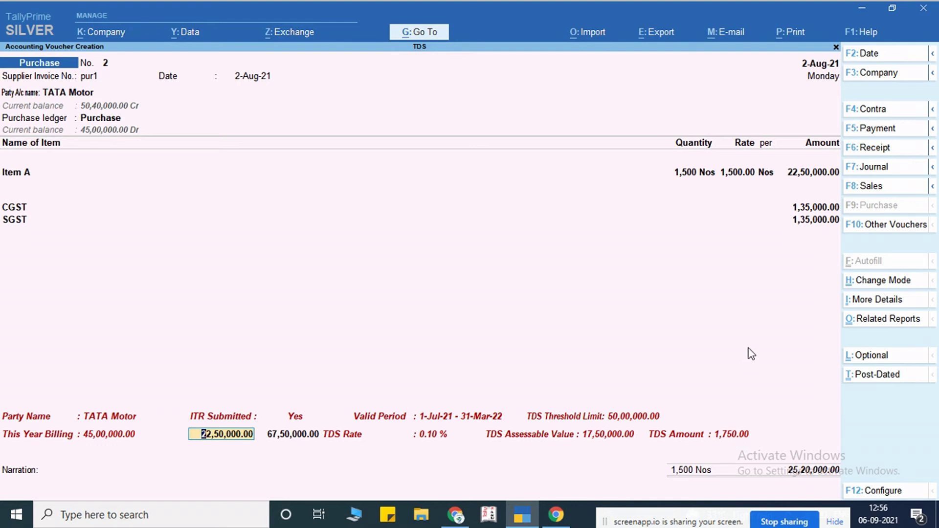
pyautogui.press('Return')
pyautogui.press('Return')
pyautogui.press('Return')
pyautogui.press('Return')
pyautogui.press('Return')
pyautogui.press('Return')
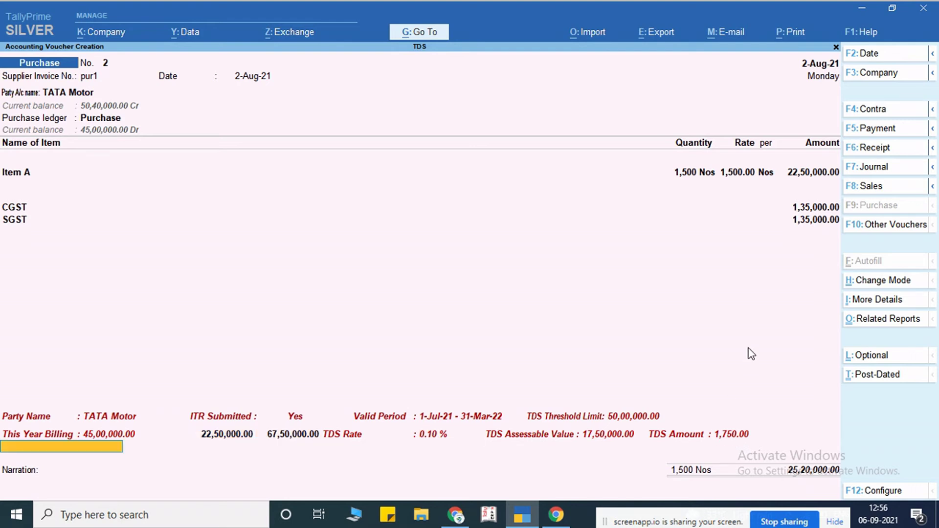
pyautogui.press('Return')
pyautogui.press('Return')
pyautogui.press('Return')
pyautogui.press('Return')
pyautogui.press('Return')
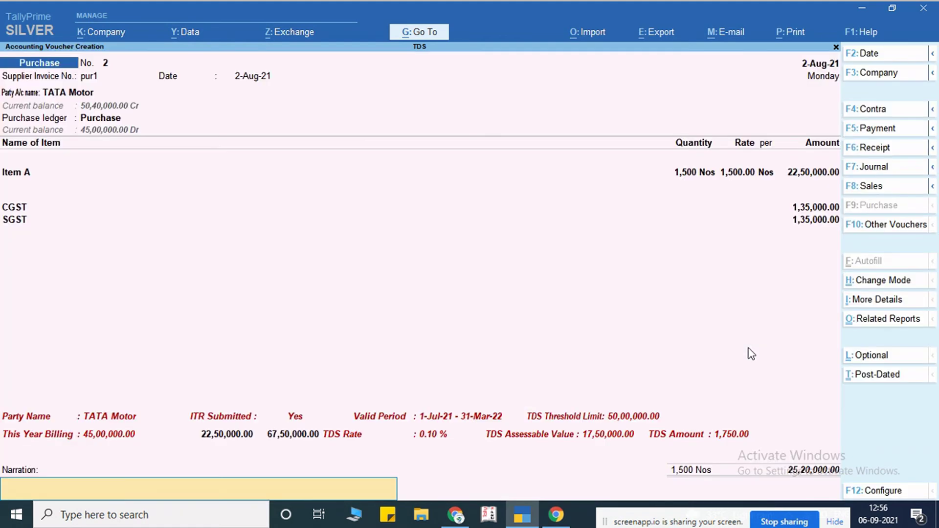
# Step: Accept the second purchase voucher with its TDS entry, and leave voucher entry back to the Gateway of Tally
pyautogui.press('Return')
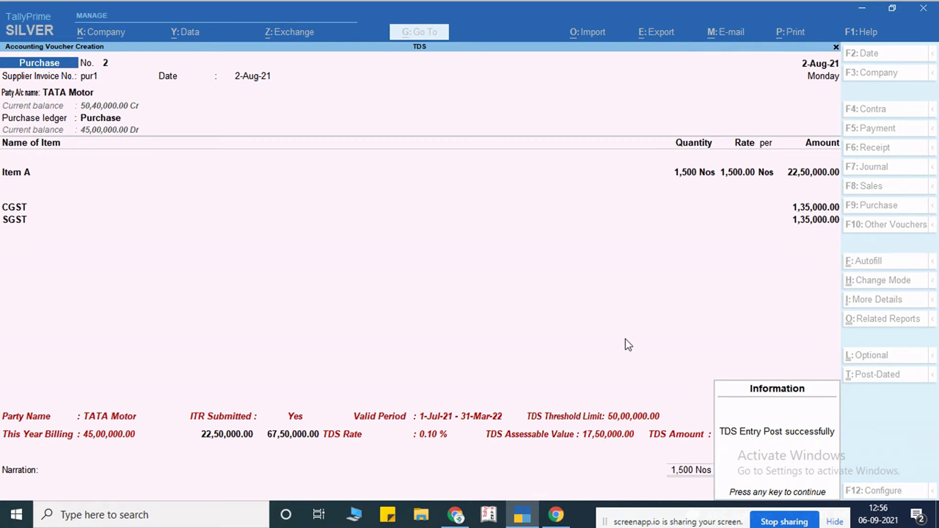
pyautogui.press('Return')
pyautogui.press('Escape')
pyautogui.press('Escape')
pyautogui.press('Escape')
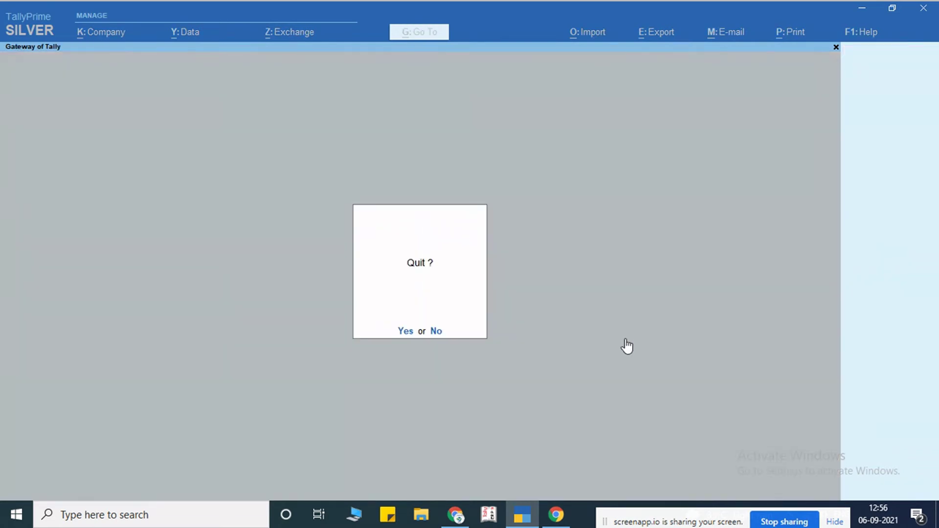
# Step: Open the TDS Journal entry for TATA Motor from the Day Book to review it, and return to the Gateway of Tally
pyautogui.press('d')
pyautogui.press('d')
pyautogui.press('Down')
pyautogui.press('Up')
pyautogui.press('Return')
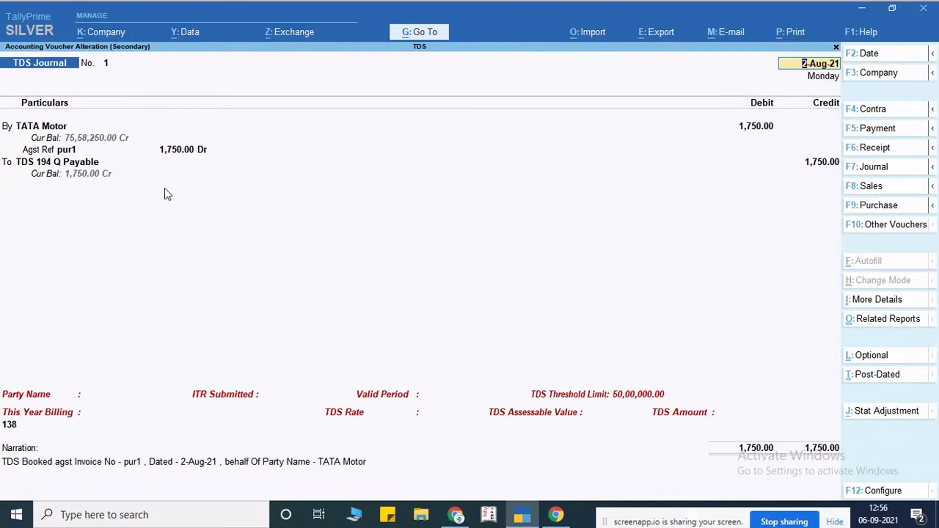
pyautogui.press('BackSpace')
pyautogui.press('Escape')
pyautogui.press('y')
pyautogui.press('Escape')
pyautogui.press('Escape')
pyautogui.press('Escape')
pyautogui.press('Escape')
# Step: Open voucher entry and switch from the TDS Journal to a new Sales voucher
pyautogui.press('Down')
pyautogui.press('Down')
pyautogui.press('Down')
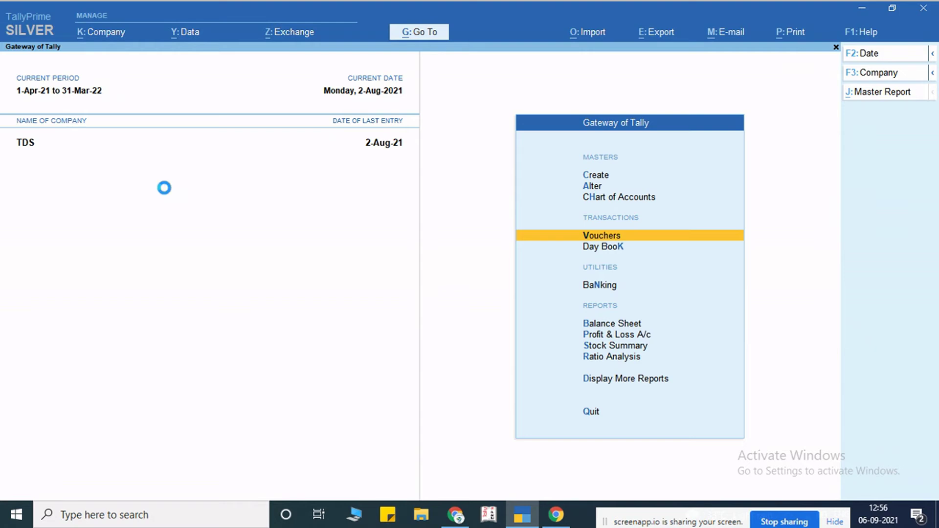
pyautogui.press('Return')
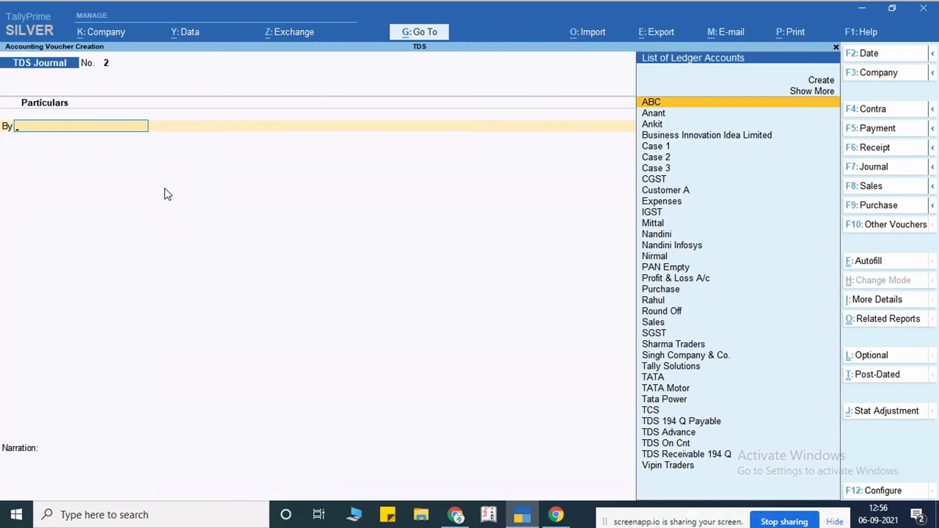
pyautogui.click(871, 188)
pyautogui.press('Return')
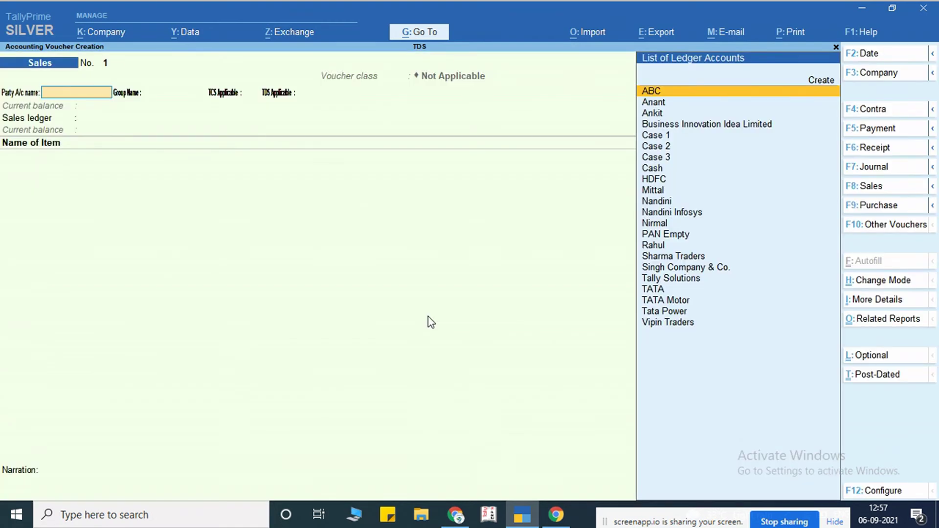
# Step: Select the TDS-applicable customer as the party, accept the dispatch and party details unchanged, and use the Sales ledger
pyautogui.write('ni')
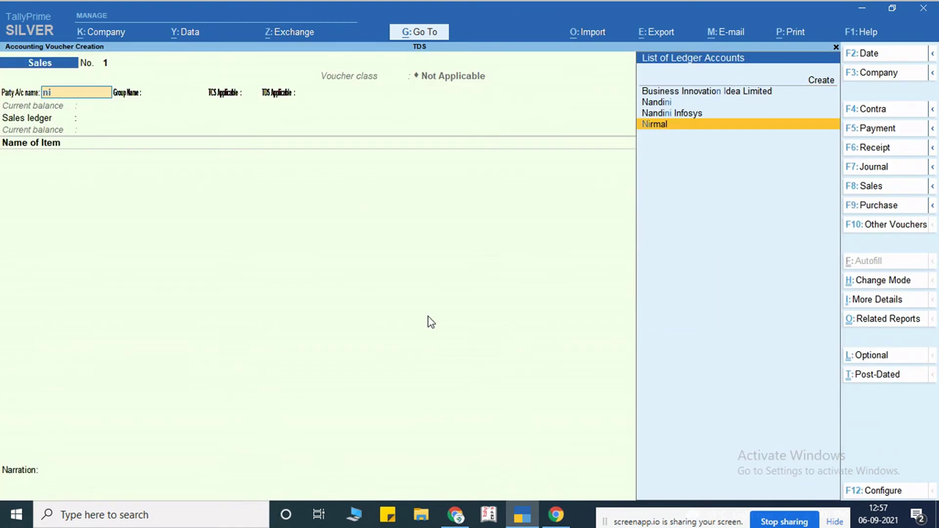
pyautogui.press('Return')
pyautogui.hotkey('ctrl', 'a')
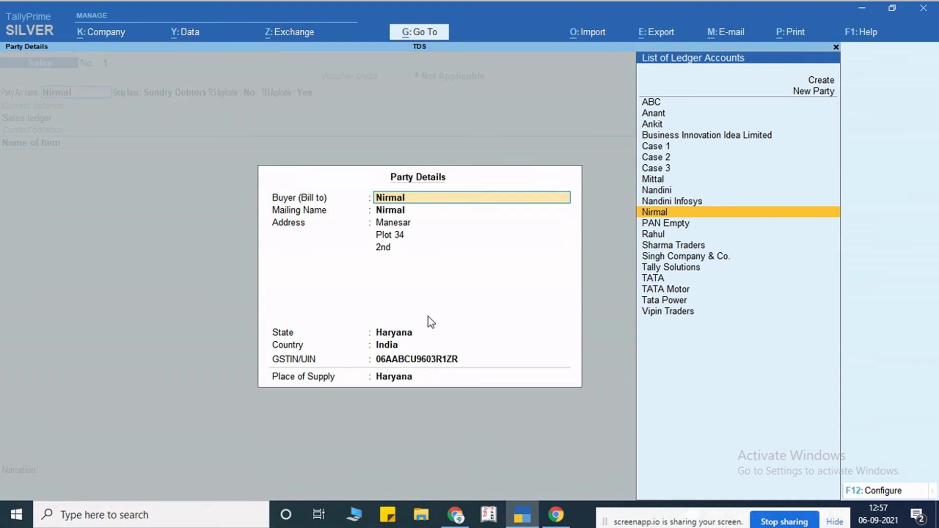
pyautogui.hotkey('ctrl', 'a')
pyautogui.press('Return')
pyautogui.press('Return')
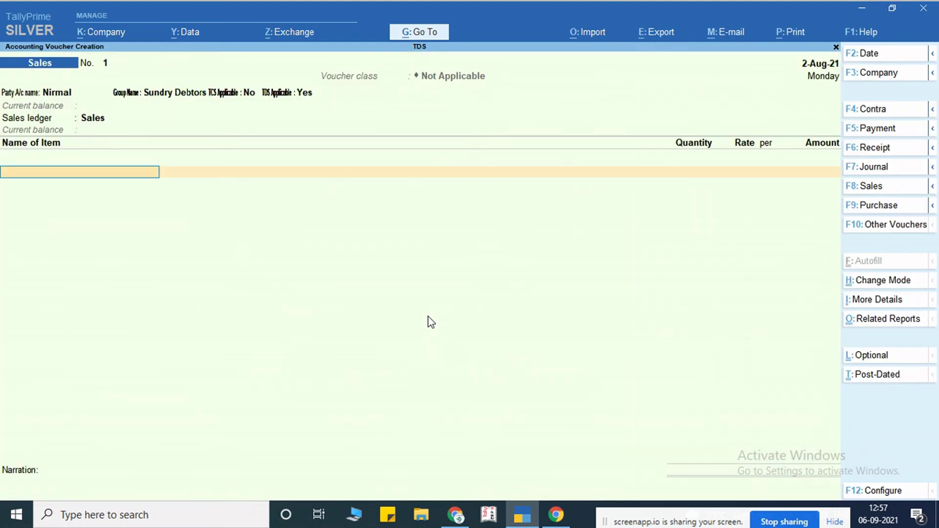
# Step: Enter Item A in the sales voucher with a quantity of 3000 Nos and a rate of 1,600
pyautogui.press('Down')
pyautogui.press('Return')
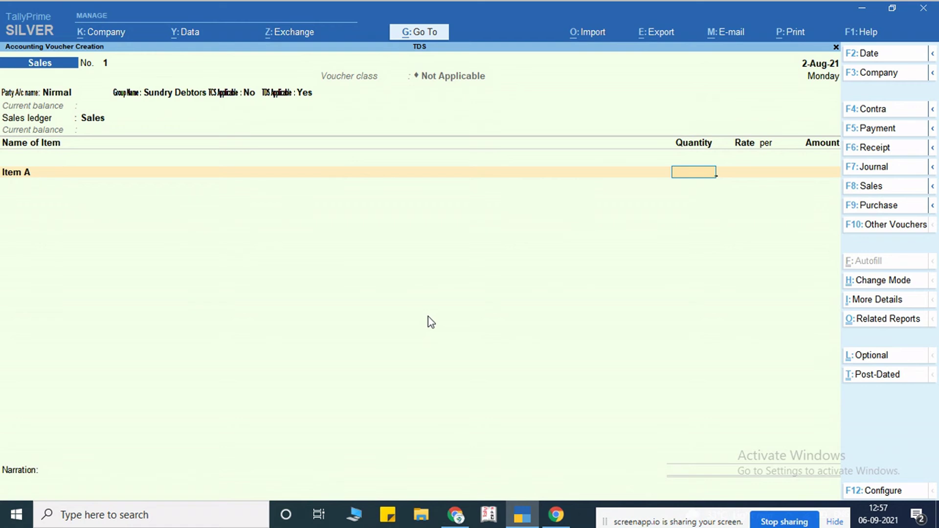
pyautogui.write('3000')
pyautogui.press('Return')
pyautogui.write('1,600')
pyautogui.press('Return')
pyautogui.press('Return')
pyautogui.press('Return')
# Step: Add the CGST and SGST ledgers to the first sales voucher with their calculated amounts
pyautogui.write('cgs')
pyautogui.press('Return')
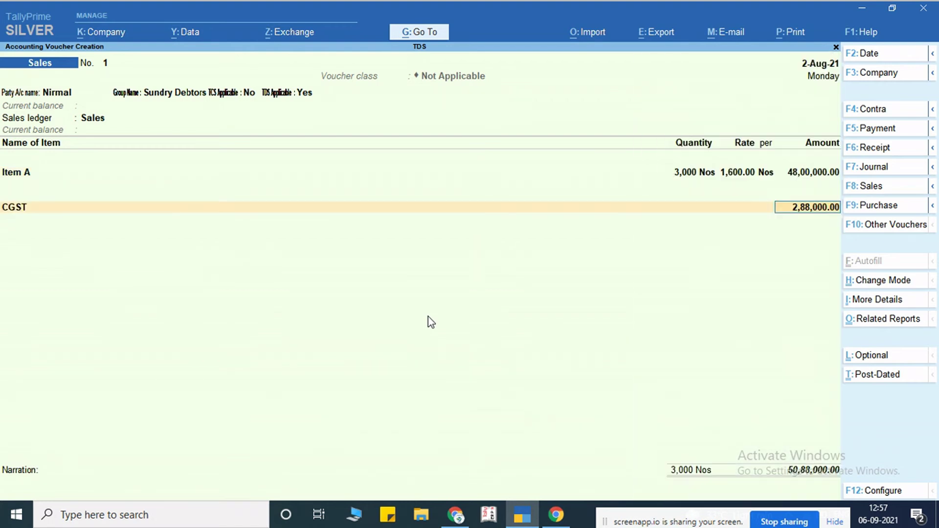
pyautogui.press('Return')
pyautogui.write('sgs')
pyautogui.press('Return')
pyautogui.press('Return')
pyautogui.press('Return')
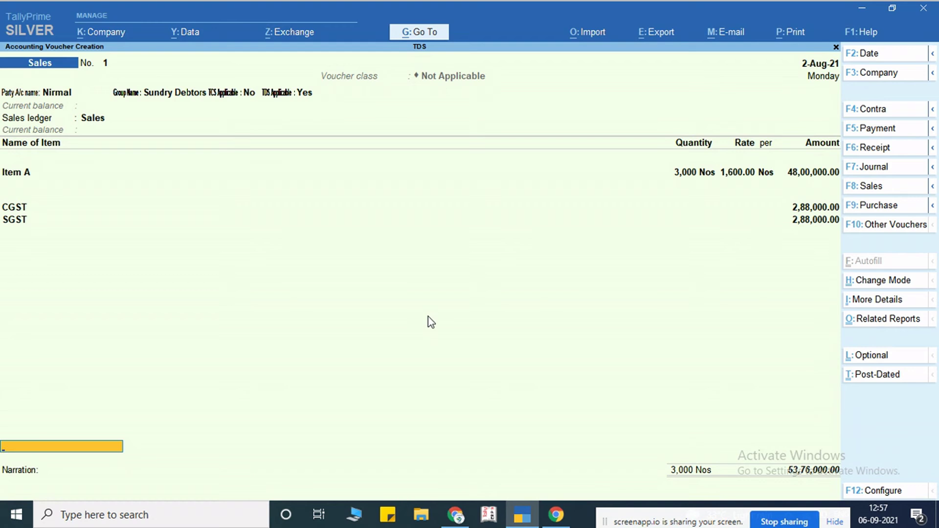
# Step: Keep the New Ref bill-wise allocation, leave the narration blank, and accept the sales voucher with its TDS receivable entry
pyautogui.press('Return')
pyautogui.press('Return')
pyautogui.press('Return')
pyautogui.press('Return')
pyautogui.press('Return')
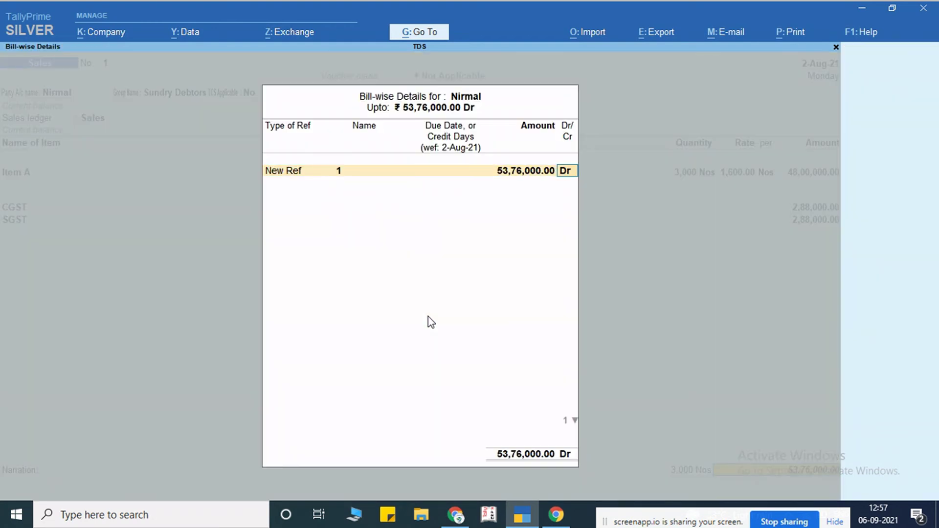
pyautogui.press('Return')
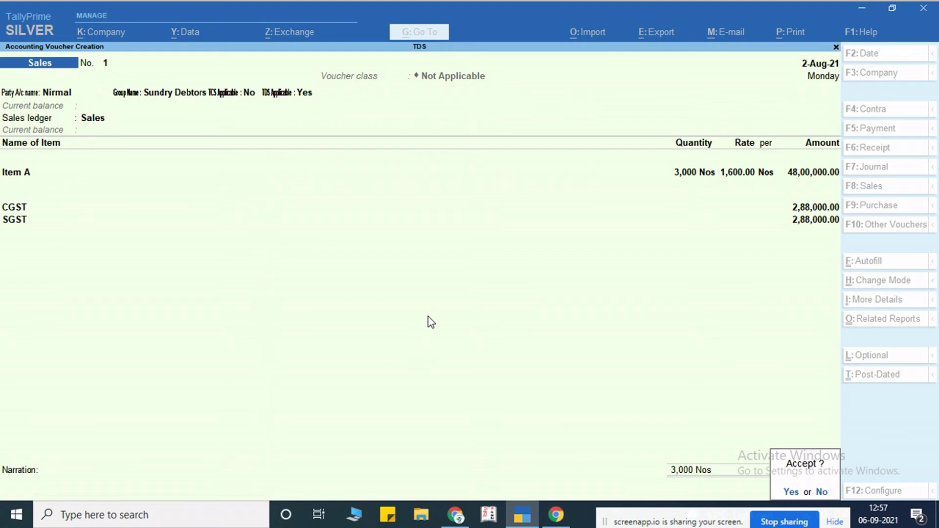
pyautogui.press('Return')
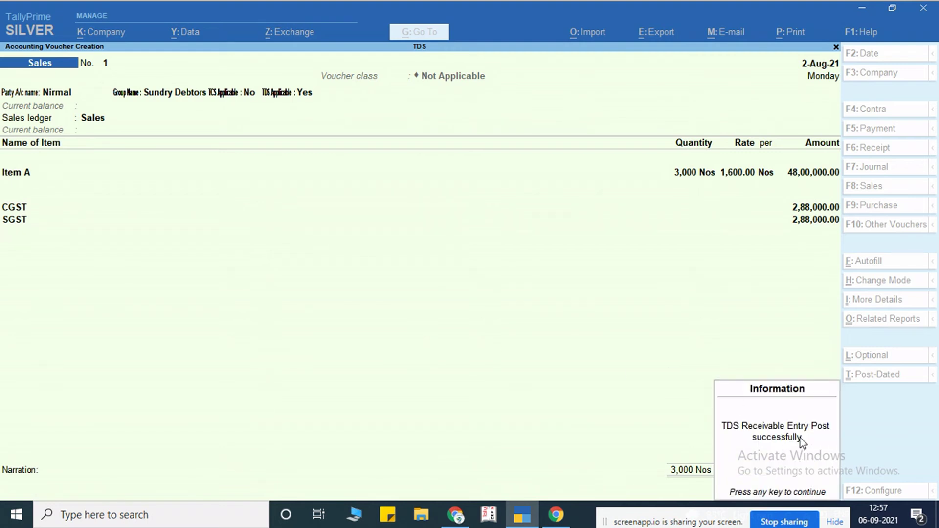
pyautogui.press('Return')
pyautogui.press('Escape')
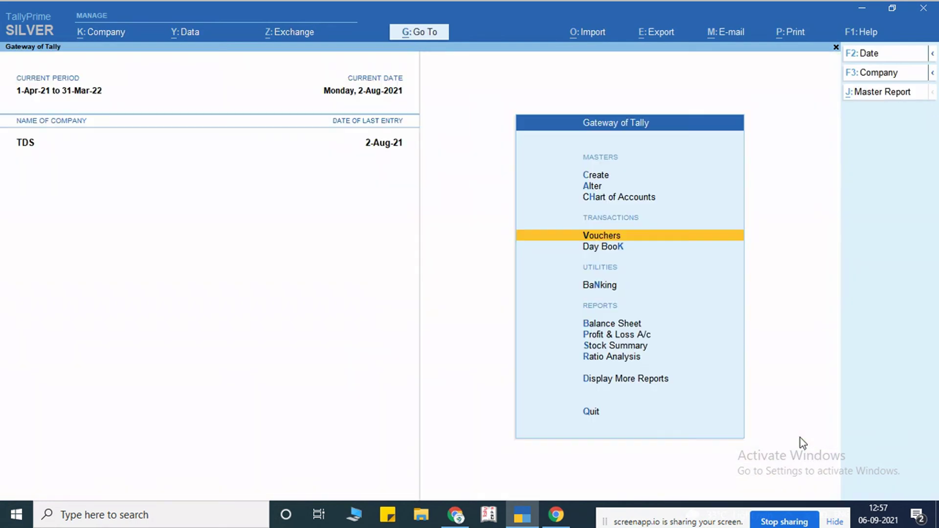
# Step: Review the TDS Receivable 194 Q journal entry from the Day Book, and return to the Gateway of Tally
pyautogui.press('Down')
pyautogui.press('Return')
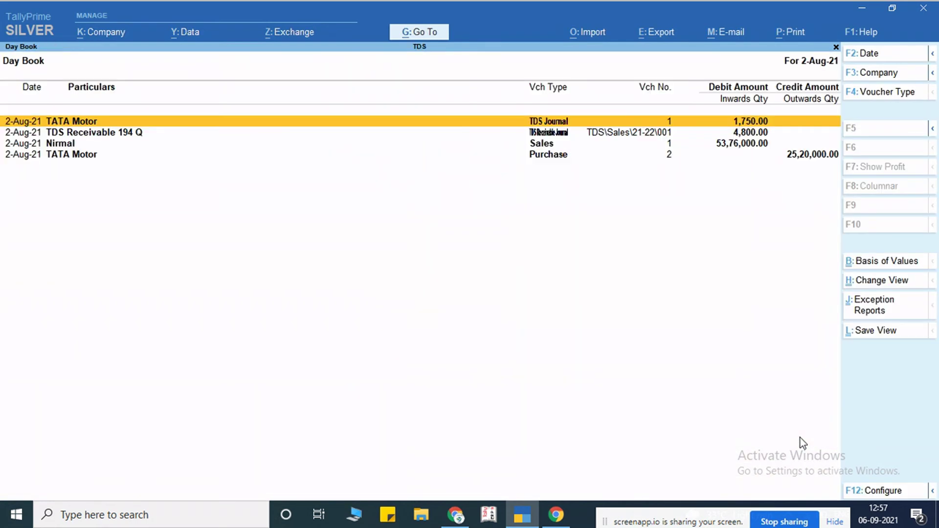
pyautogui.press('Down')
pyautogui.press('Down')
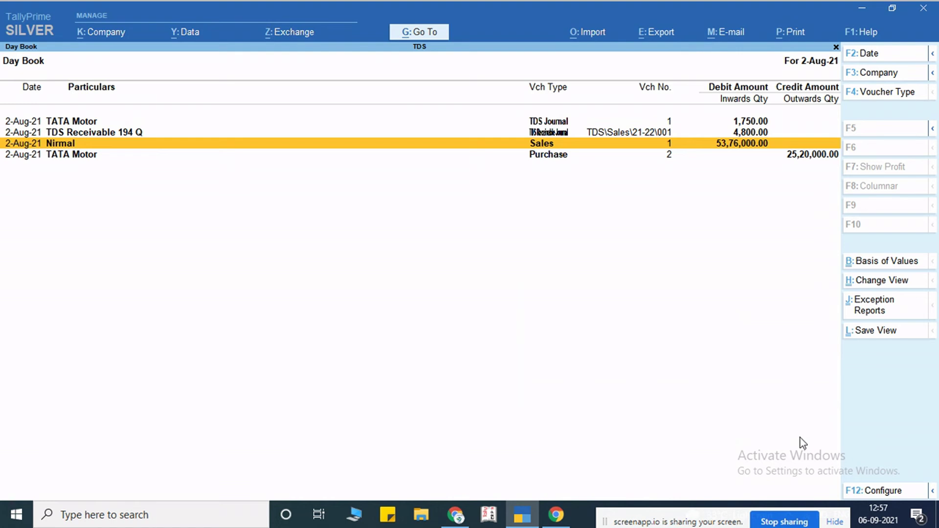
pyautogui.press('Up')
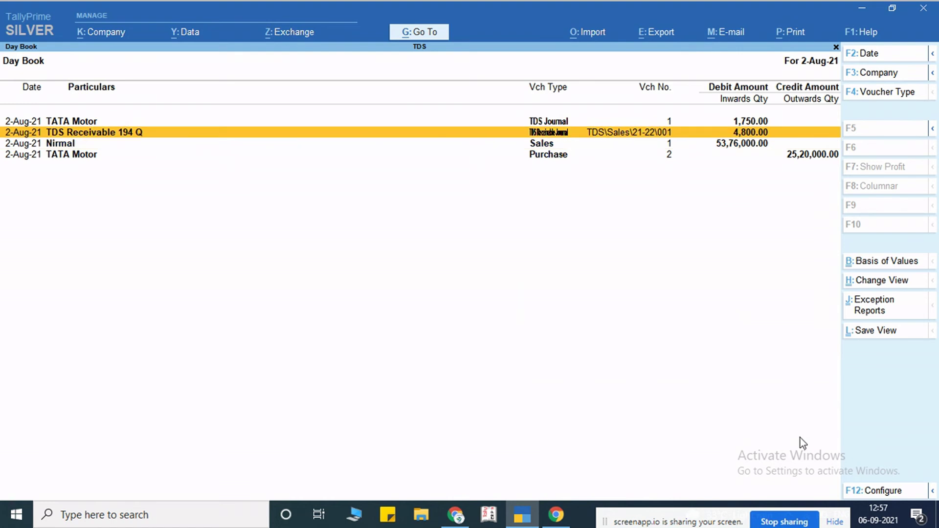
pyautogui.press('Return')
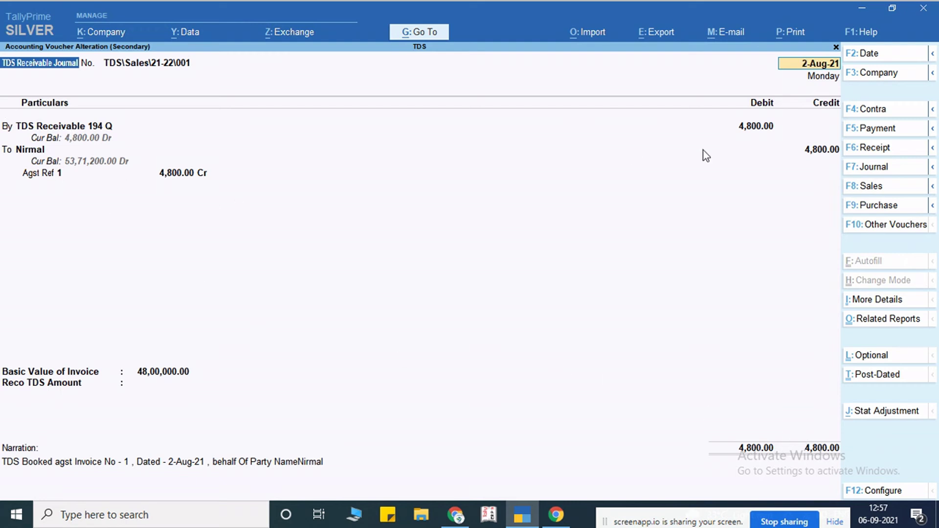
pyautogui.press('Escape')
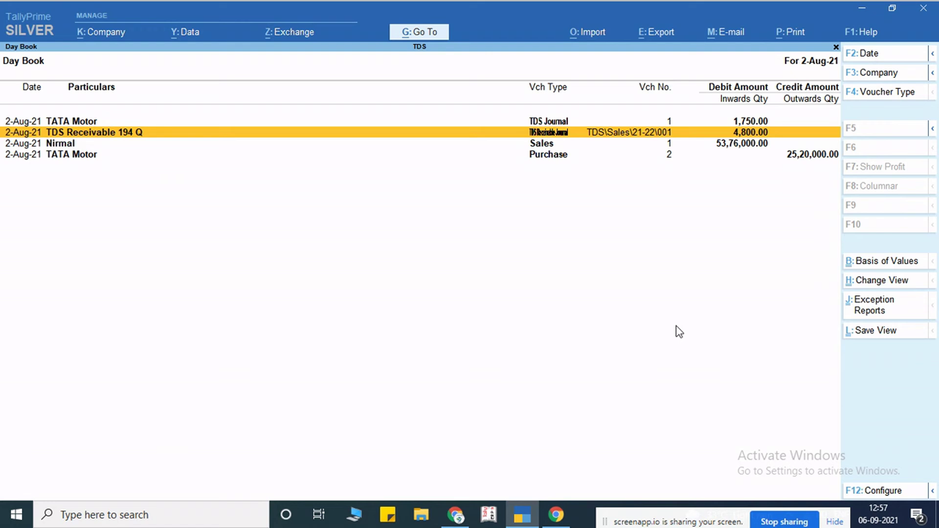
pyautogui.press('Escape')
pyautogui.press('Escape')
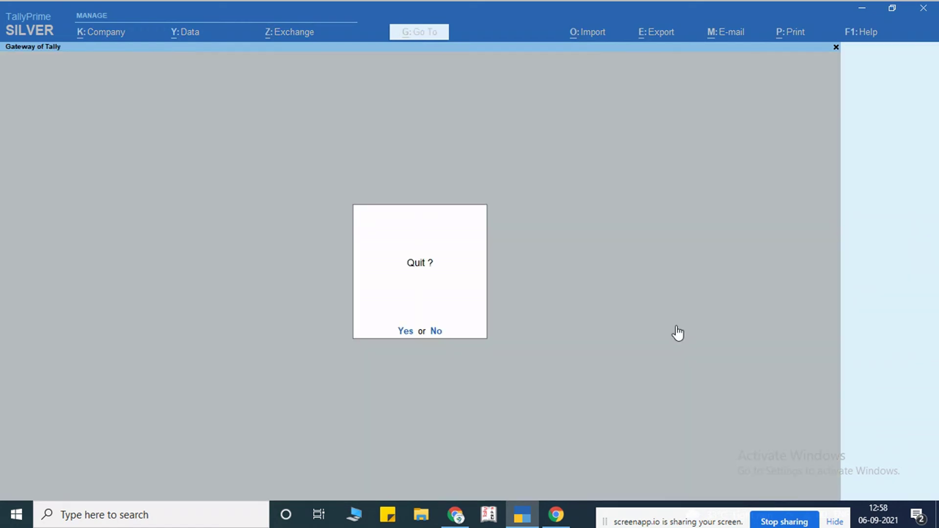
pyautogui.press('n')
# Step: Open voucher entry again and start a second Sales voucher
pyautogui.press('Down')
pyautogui.press('Down')
pyautogui.press('Down')
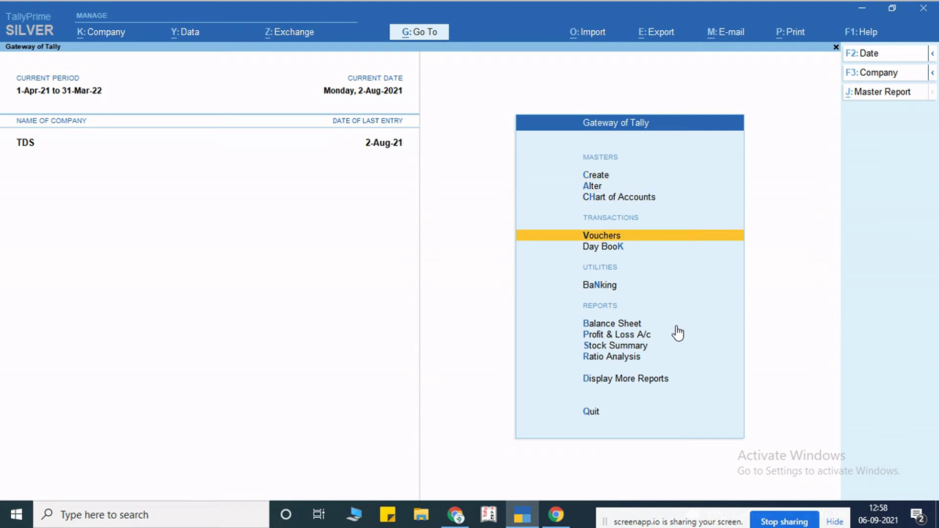
pyautogui.press('Return')
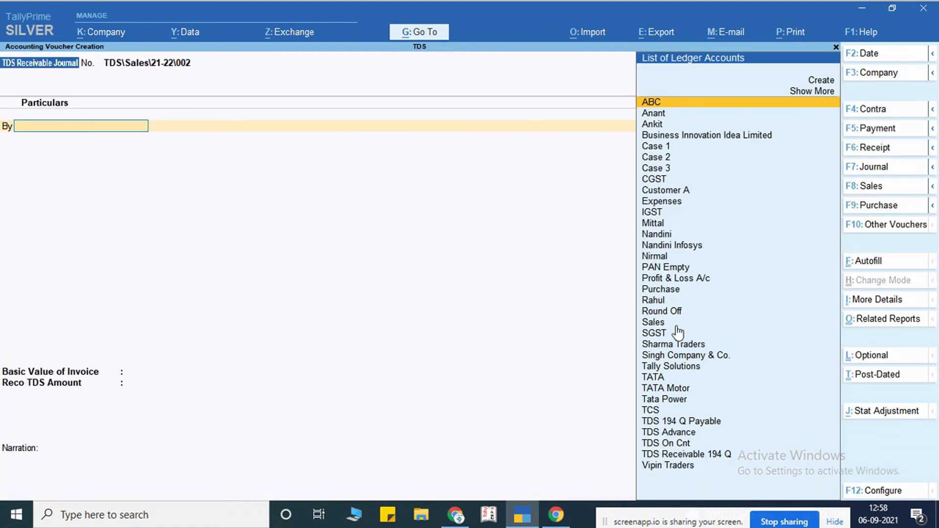
pyautogui.press('F8')
pyautogui.press('Return')
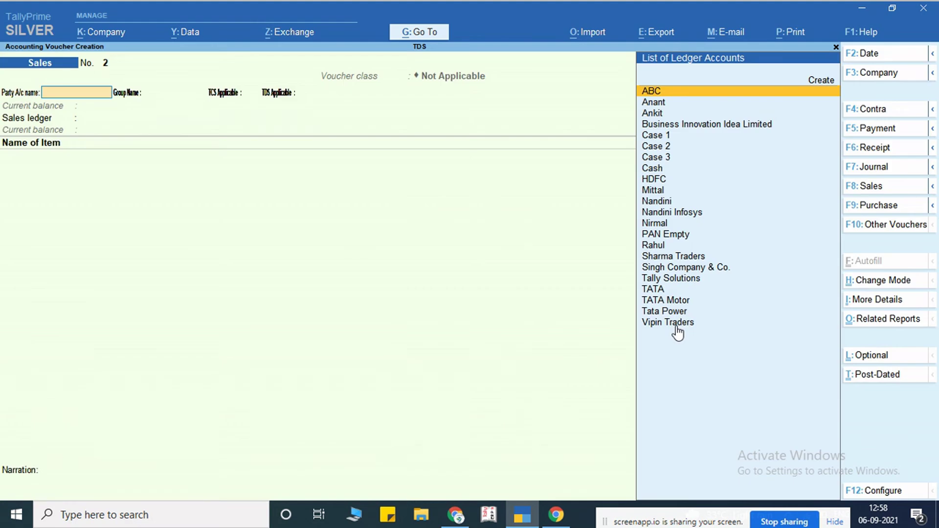
# Step: Open the Business Innovation Idea Limited ledger from the party field and bring up its TCS Details
pyautogui.press('Down')
pyautogui.press('Down')
pyautogui.press('Down')
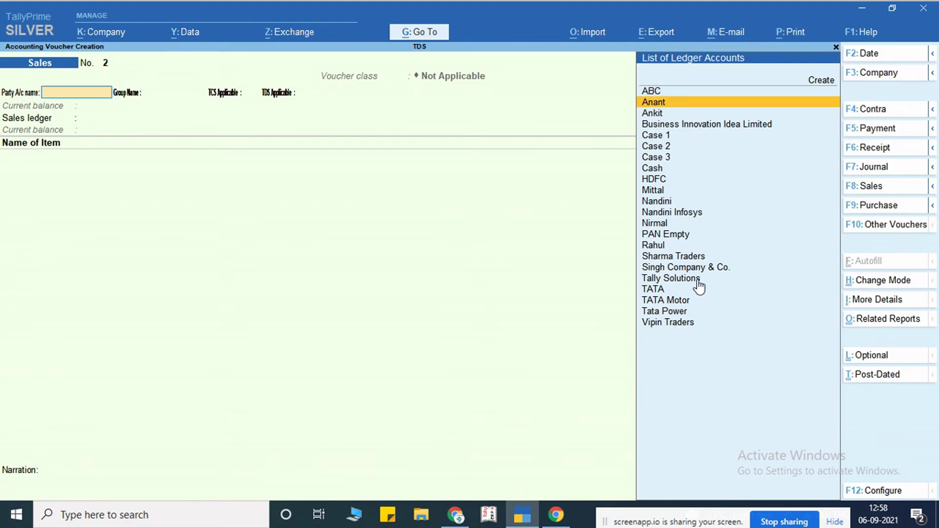
pyautogui.press('Return')
pyautogui.press('Escape')
pyautogui.hotkey('ctrl', 'Return')
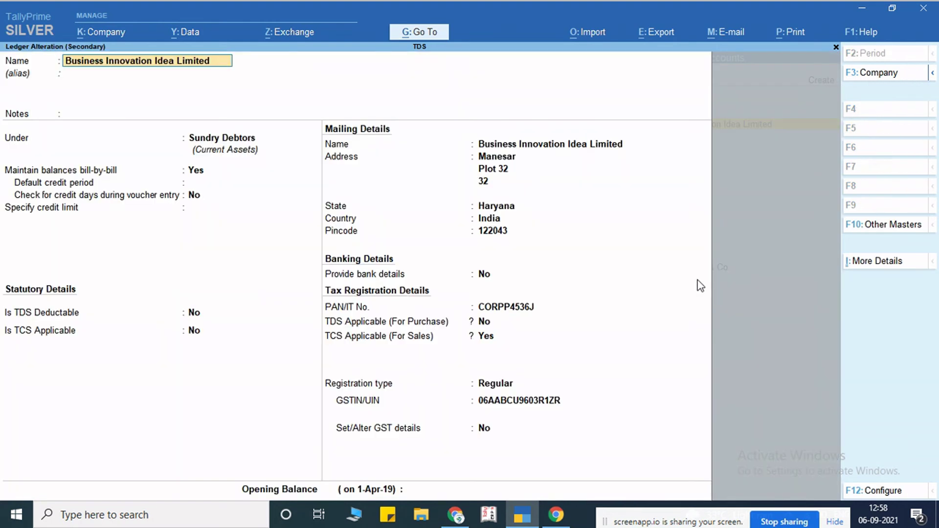
pyautogui.click(486, 336)
pyautogui.press('Return')
pyautogui.press('Return')
pyautogui.press('Return')
pyautogui.press('Return')
pyautogui.press('Return')
pyautogui.press('Return')
pyautogui.press('Return')
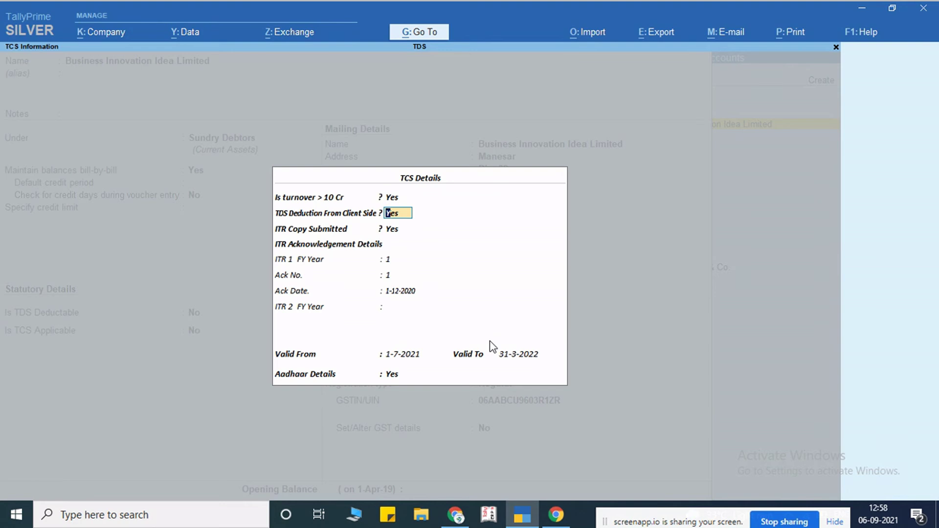
# Step: Go through the client-side TDS deduction, ITR, validity and Aadhaar fields of the TCS Details and the remaining tax registration fields without changing them
pyautogui.press('Return')
pyautogui.press('Return')
pyautogui.press('Return')
pyautogui.press('Return')
pyautogui.press('Return')
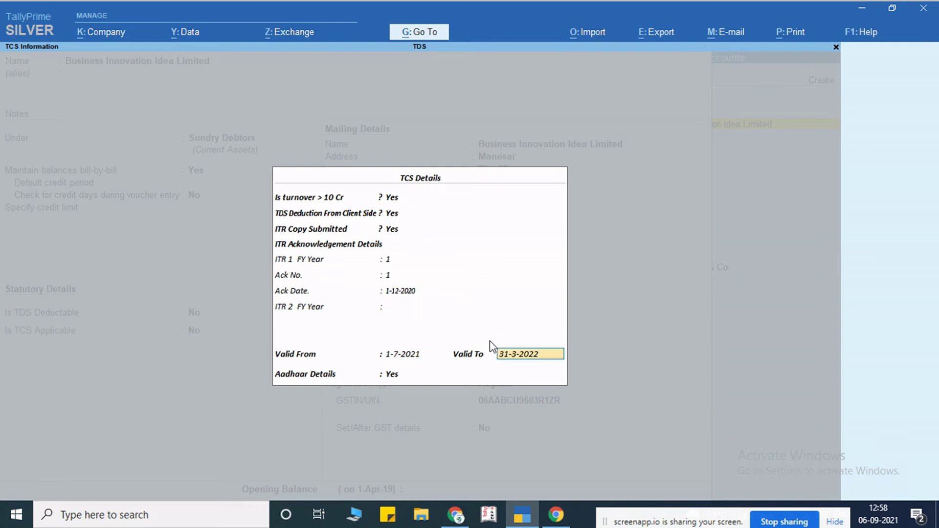
pyautogui.press('Return')
pyautogui.press('Return')
pyautogui.press('Return')
pyautogui.press('Return')
pyautogui.press('Return')
pyautogui.press('Return')
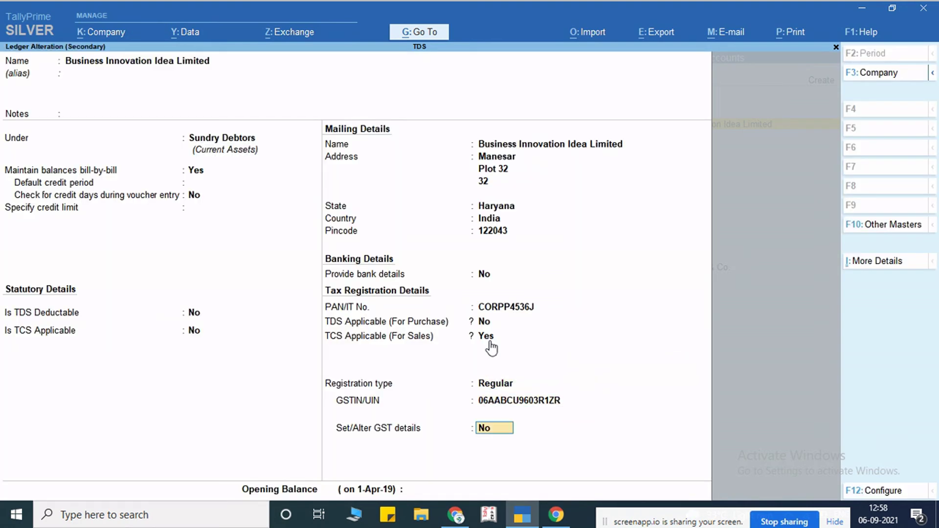
# Step: Use Business Innovation Idea Limited as the party, accept the dispatch and party details unchanged, and select the Sales ledger
pyautogui.press('Return')
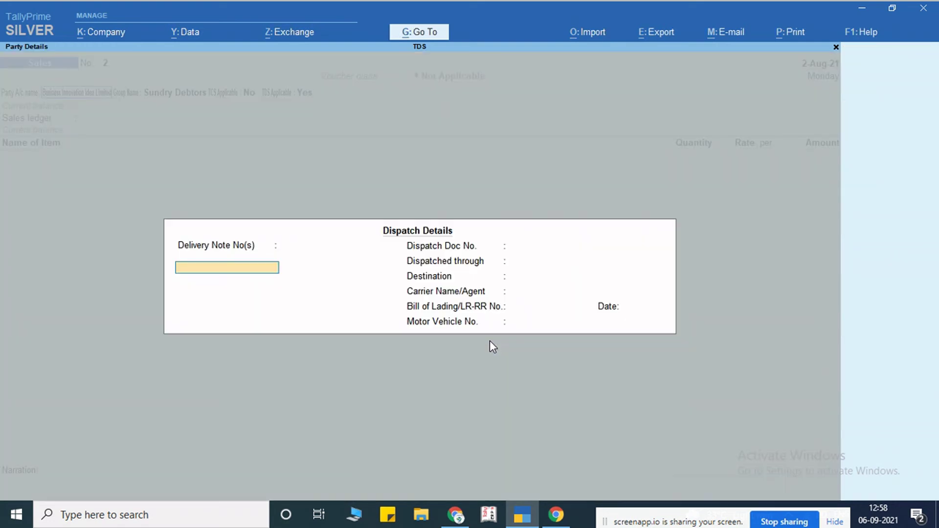
pyautogui.hotkey('ctrl', 'a')
pyautogui.hotkey('ctrl', 'a')
pyautogui.press('Return')
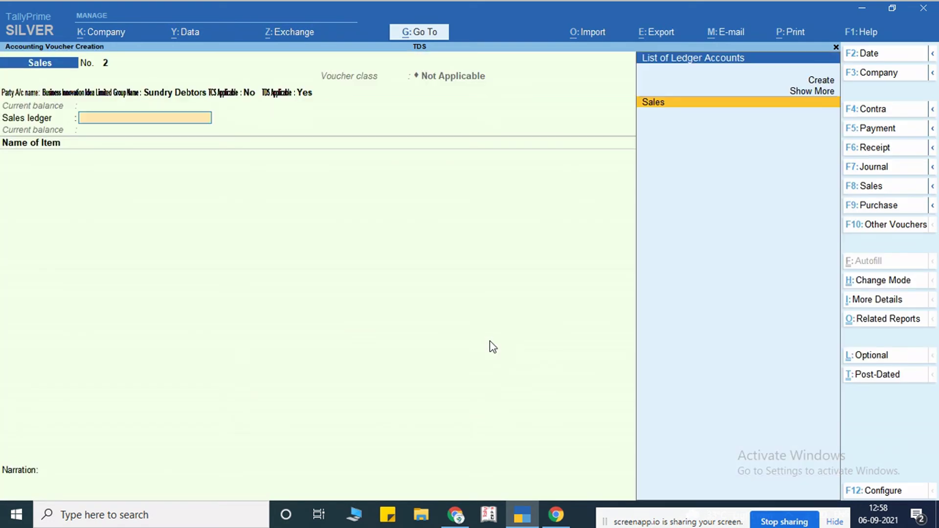
pyautogui.press('Return')
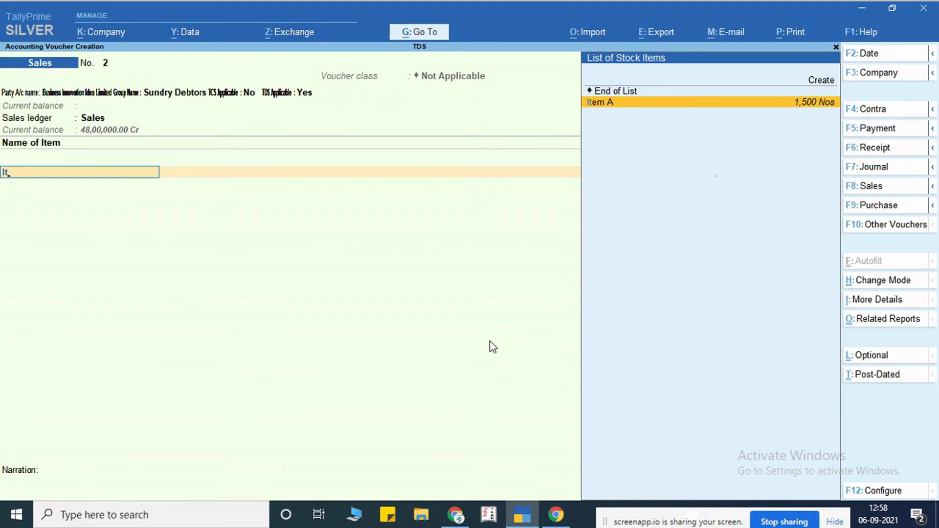
# Step: Enter Item A in the second sales voucher with a quantity of 100 Nos, keeping the rate of 1,600.00
pyautogui.press('Return')
pyautogui.write('100')
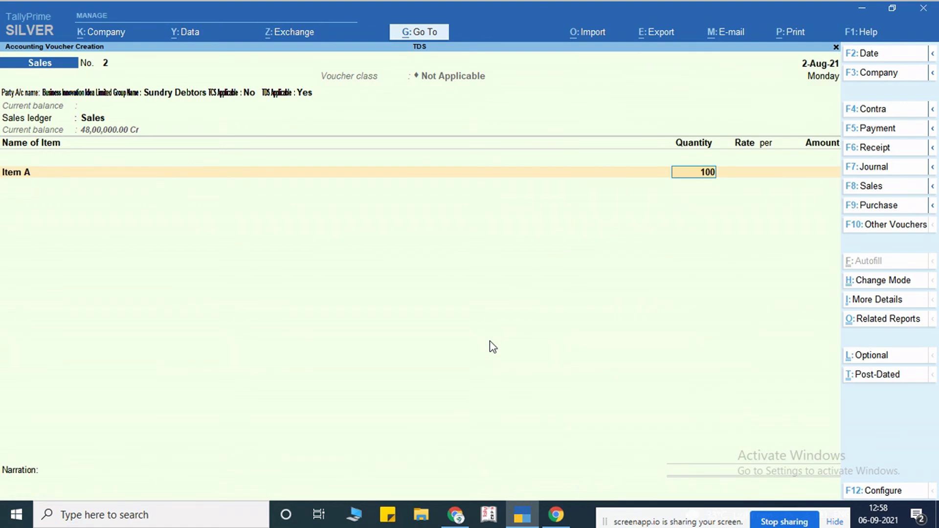
pyautogui.press('Return')
pyautogui.press('Return')
pyautogui.press('Return')
pyautogui.press('Return')
pyautogui.press('Return')
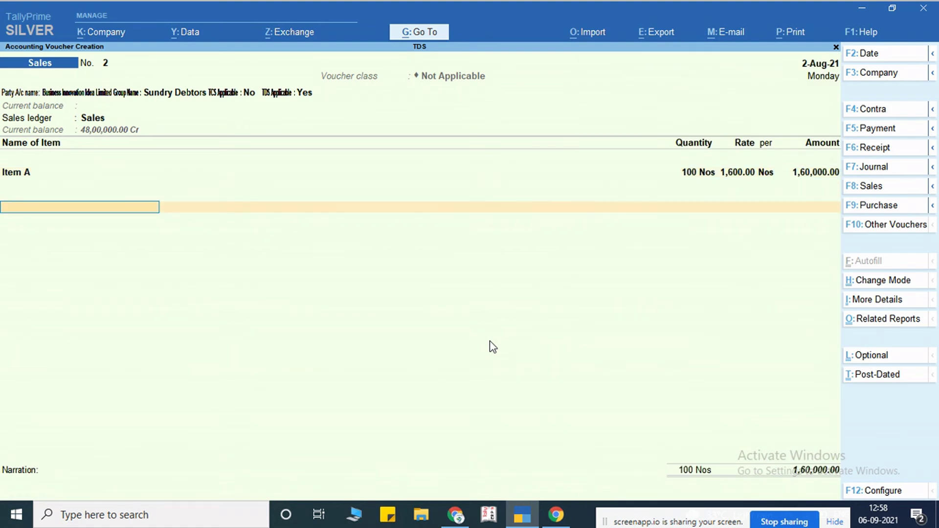
# Step: Add the CGST and SGST ledgers to the second sales voucher with their calculated amounts
pyautogui.write('cgs')
pyautogui.press('Return')
pyautogui.write('s')
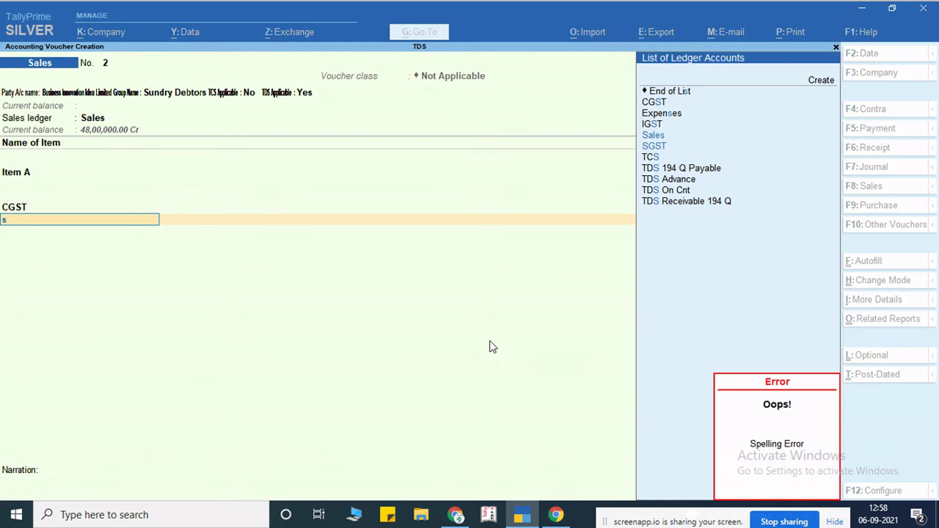
pyautogui.write('g')
pyautogui.press('Return')
pyautogui.press('Return')
pyautogui.press('Return')
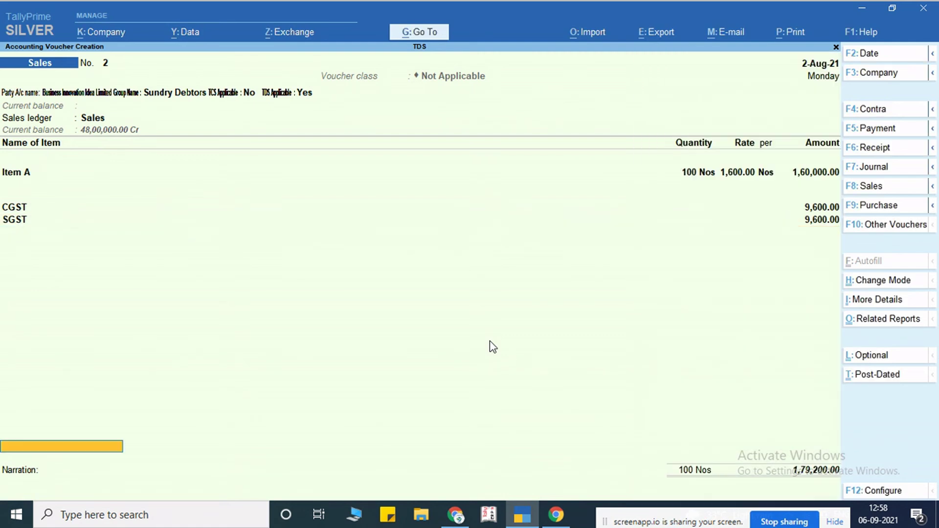
# Step: Save the second sales voucher without a narration and return to the Gateway of Tally
pyautogui.press('Return')
pyautogui.press('Return')
pyautogui.press('Return')
pyautogui.press('Return')
pyautogui.press('Return')
pyautogui.press('Return')
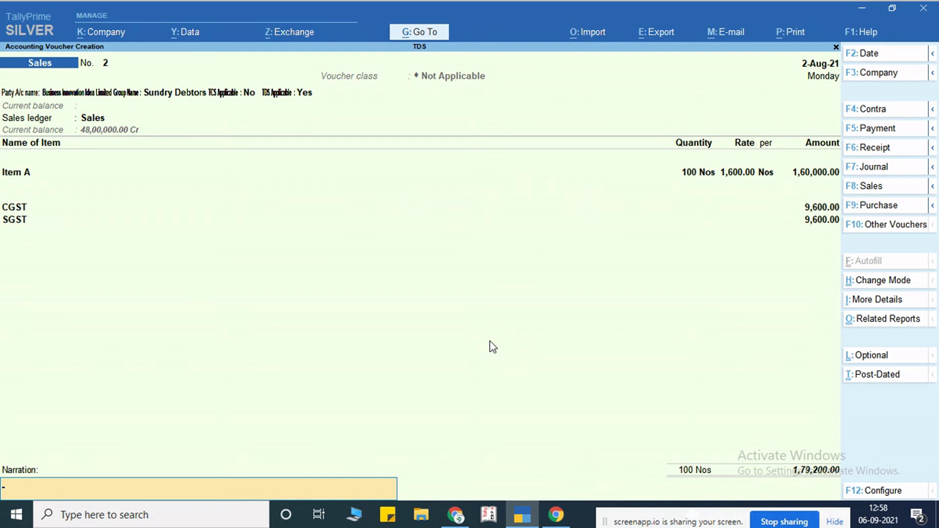
pyautogui.press('Return')
pyautogui.press('Return')
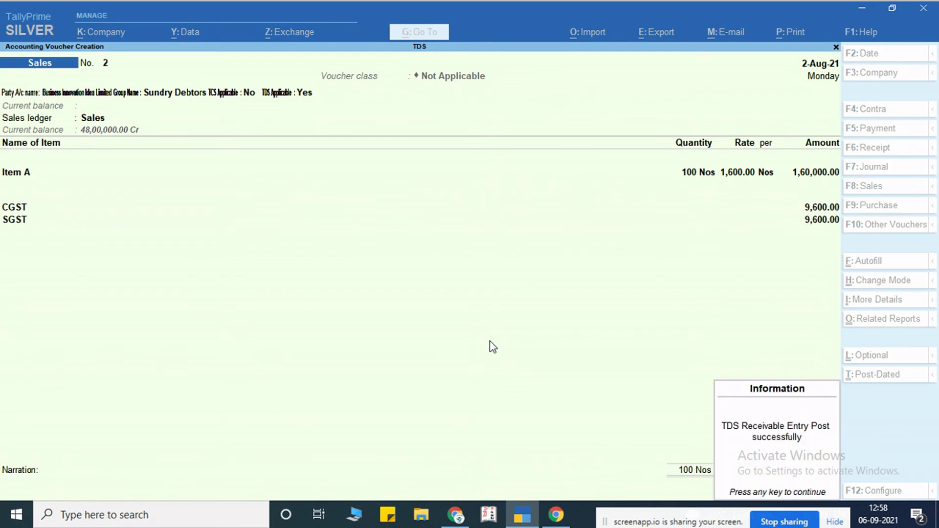
pyautogui.press('Return')
pyautogui.press('Escape')
pyautogui.press('Escape')
pyautogui.press('Escape')
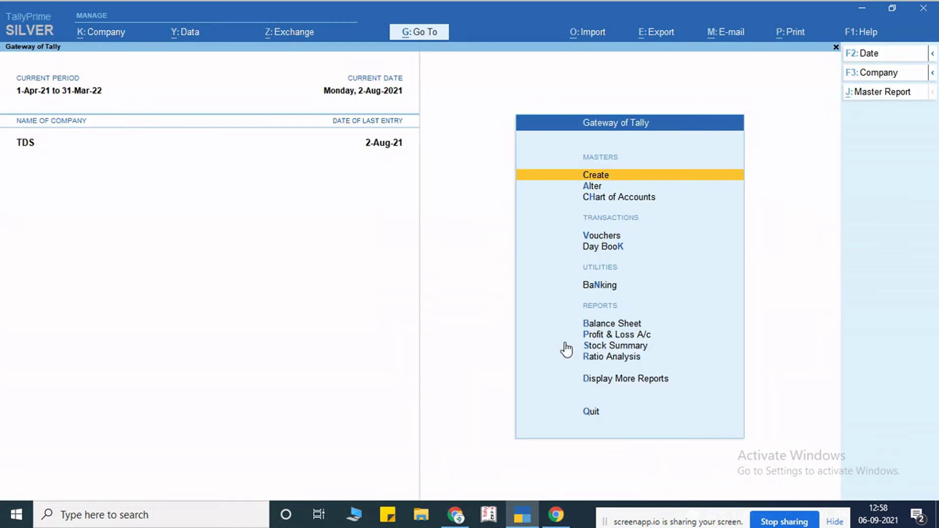
# Step: Open the Day Book for 2-Aug-21
pyautogui.press('Down')
pyautogui.press('Down')
pyautogui.press('Down')
pyautogui.press('Down')
pyautogui.press('Return')
# Step: Examine the TDS Receivable 194 Q journal TDS\Sales\21-22\002, then leave the Day Book without changing the entry
pyautogui.press('Down')
pyautogui.press('Down')
pyautogui.press('Down')
pyautogui.press('Up')
pyautogui.press('Up')
pyautogui.press('Down')
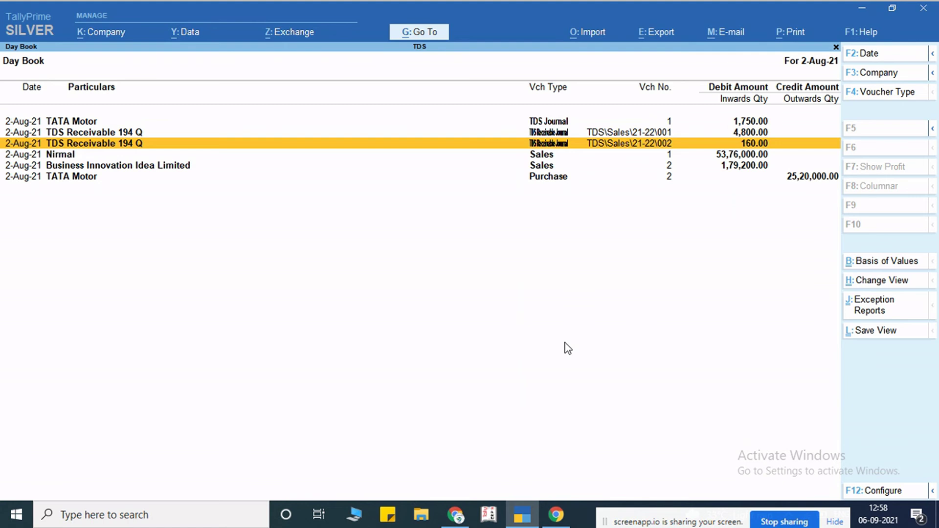
pyautogui.press('Return')
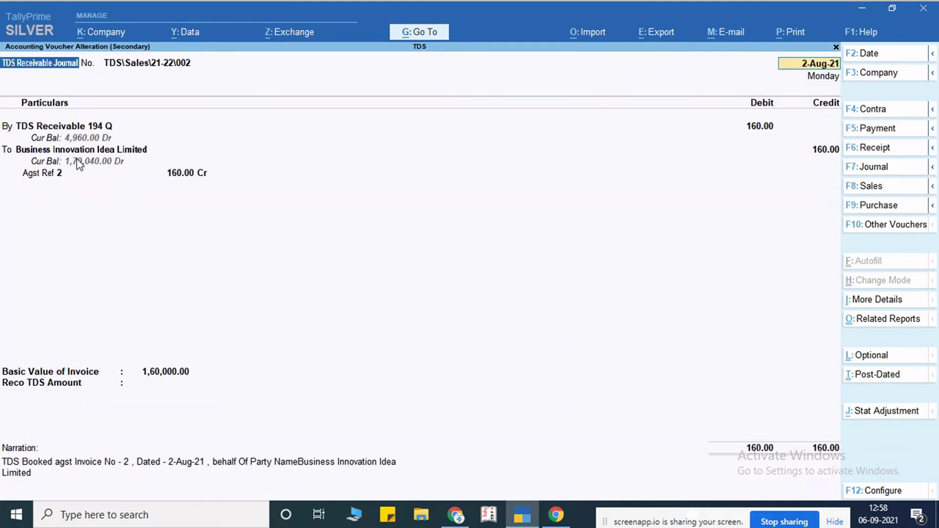
pyautogui.press('Escape')
pyautogui.press('Return')
pyautogui.press('Escape')
pyautogui.press('Escape')
pyautogui.press('Escape')
# Step: Open the additional reports from the Gateway of Tally
pyautogui.press('Down')
pyautogui.press('Down')
pyautogui.press('Down')
pyautogui.press('Down')
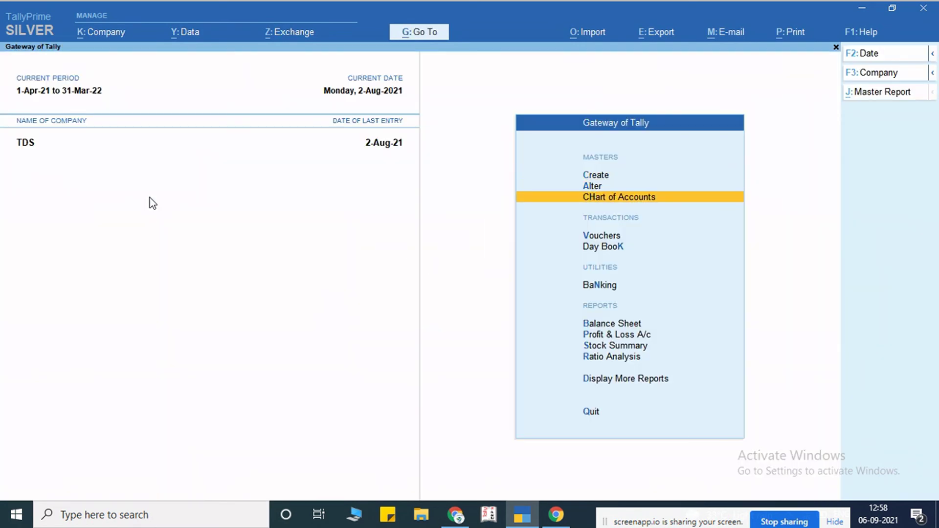
pyautogui.press('Down')
pyautogui.press('Down')
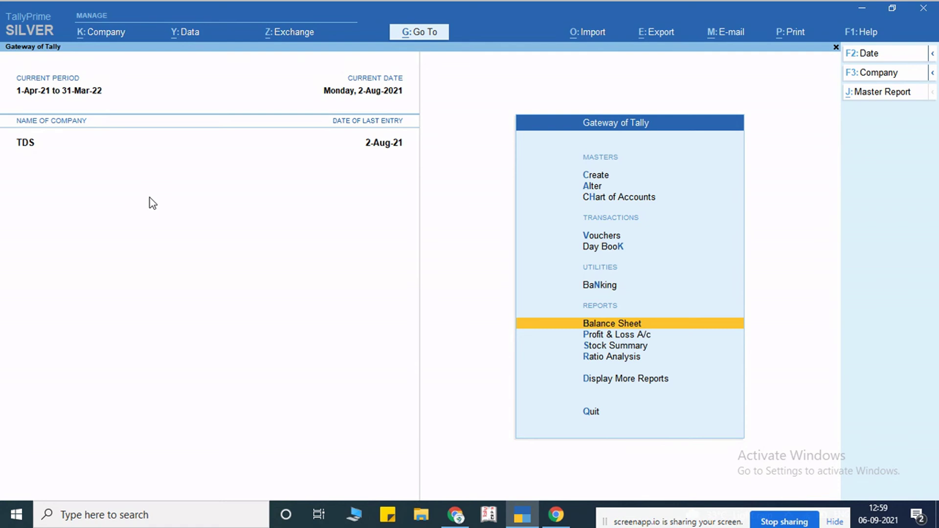
pyautogui.press('Down')
pyautogui.press('Down')
pyautogui.press('Down')
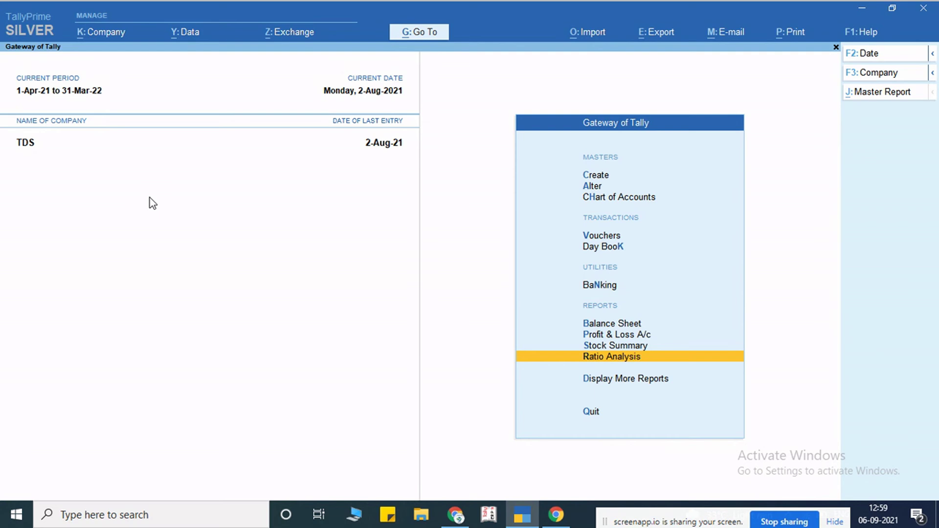
pyautogui.press('Down')
pyautogui.press('Down')
pyautogui.press('Up')
pyautogui.press('Return')
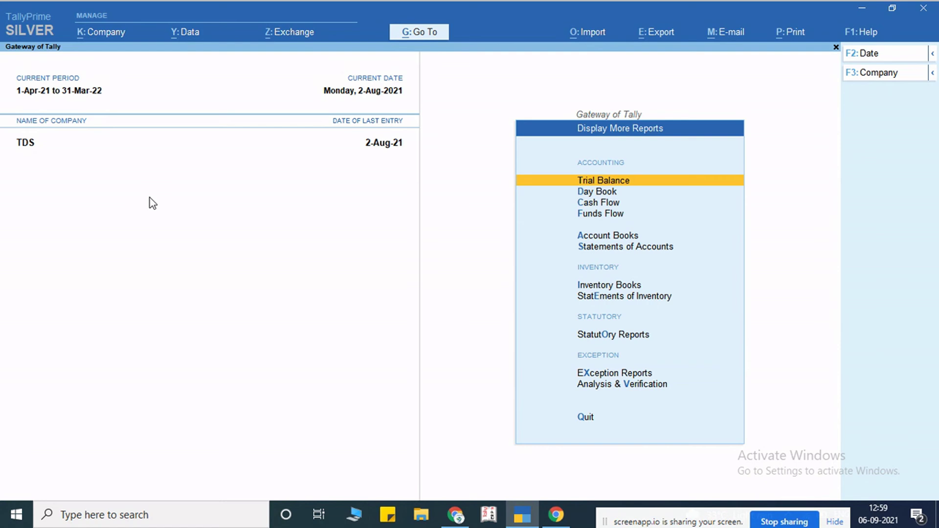
# Step: Open the Statutory Reports
pyautogui.press('Down')
pyautogui.press('Down')
pyautogui.press('Down')
pyautogui.press('Down')
pyautogui.press('Down')
pyautogui.press('Down')
pyautogui.press('Down')
pyautogui.press('Down')
pyautogui.press('Down')
pyautogui.press('Up')
pyautogui.press('Return')
# Step: Open Report 194Q within the TDS Reports
pyautogui.press('Down')
pyautogui.press('Up')
pyautogui.press('Down')
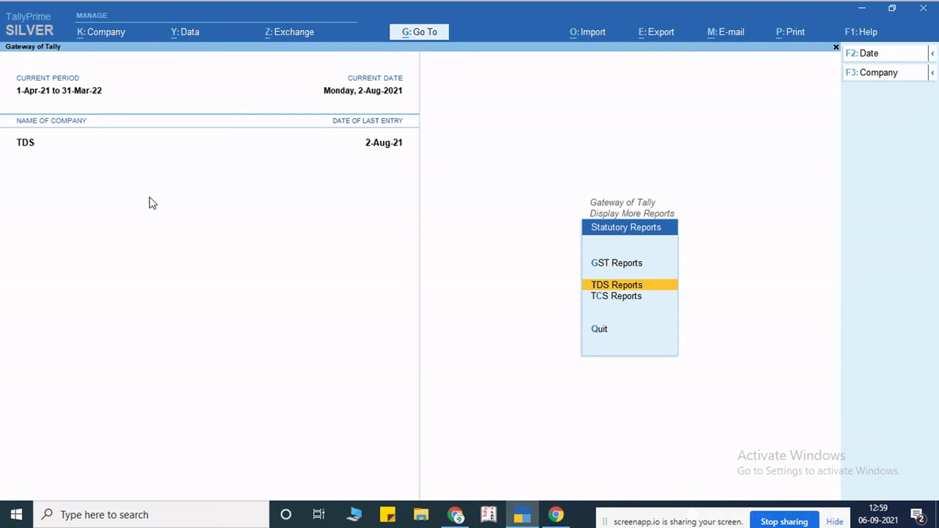
pyautogui.press('Return')
pyautogui.press('Down')
pyautogui.press('Down')
pyautogui.press('Down')
pyautogui.press('Down')
pyautogui.press('Down')
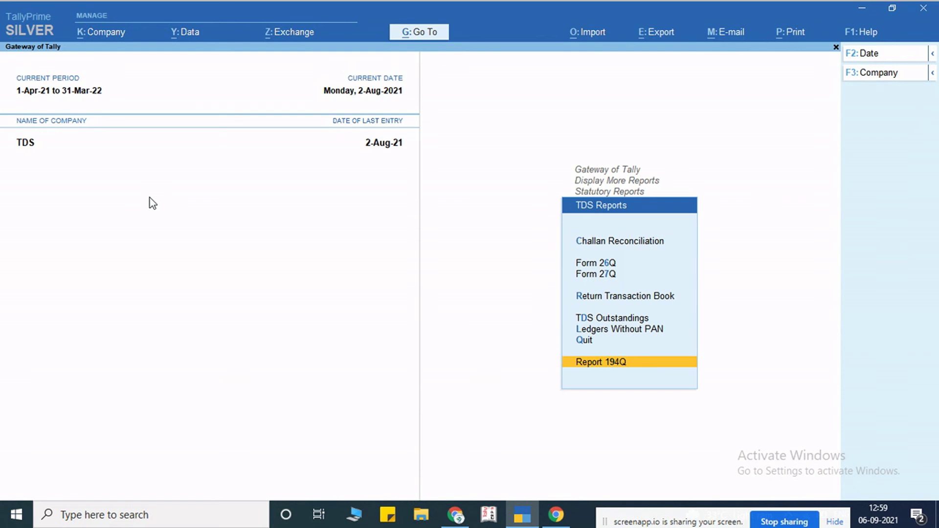
pyautogui.press('Return')
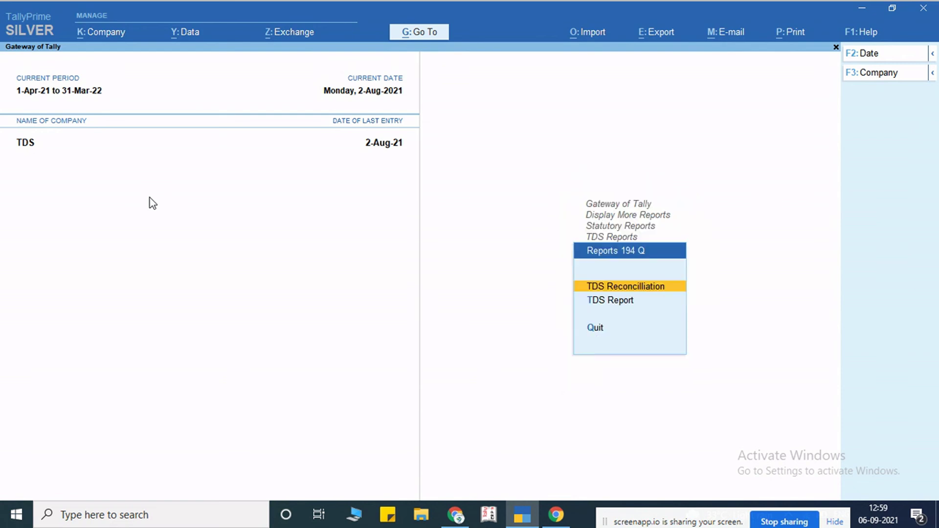
# Step: View the pending TDS reconciliation for the party ledger of sales invoice 1, then close it
pyautogui.press('Down')
pyautogui.press('Up')
pyautogui.press('Return')
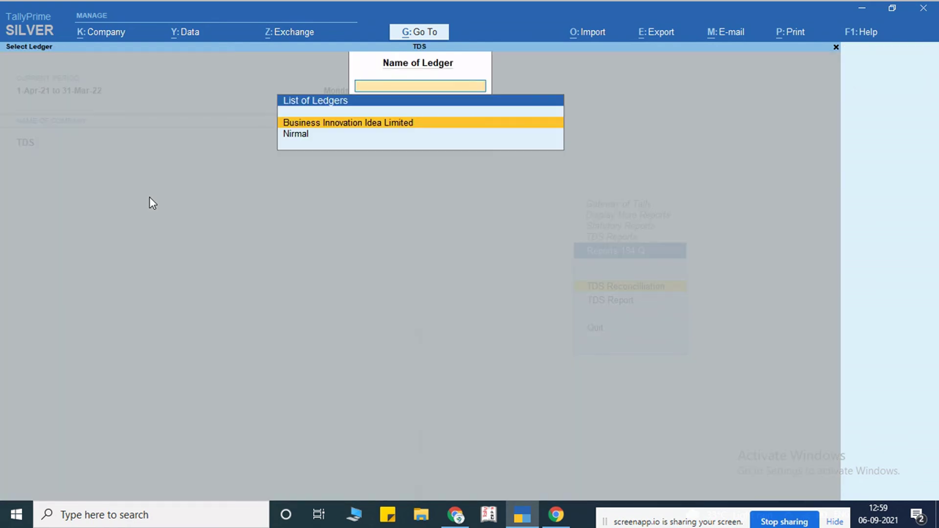
pyautogui.press('Down')
pyautogui.press('Up')
pyautogui.press('Down')
pyautogui.press('Up')
pyautogui.press('Down')
pyautogui.press('Return')
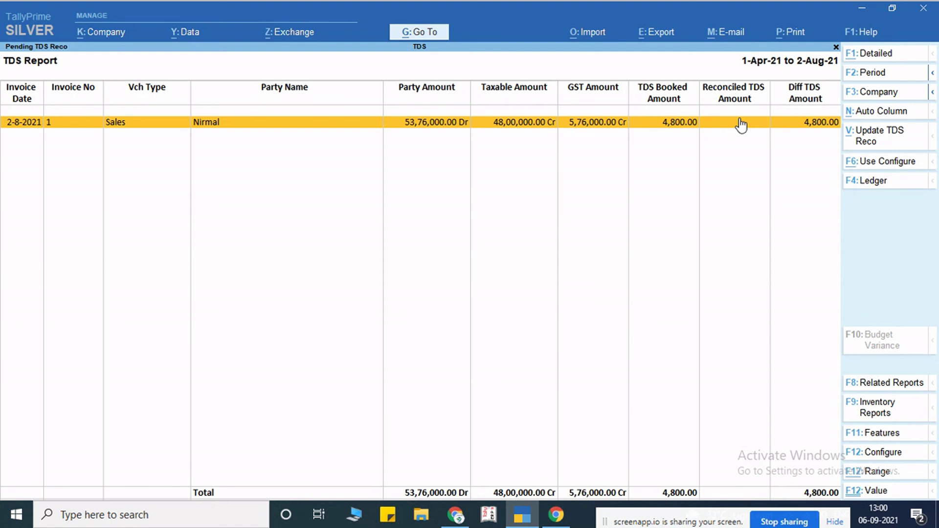
pyautogui.press('Escape')
# Step: View the 194Q TDS Report covering all parties to check booked, reconciled and difference amounts, then close it
pyautogui.press('Down')
pyautogui.press('Return')
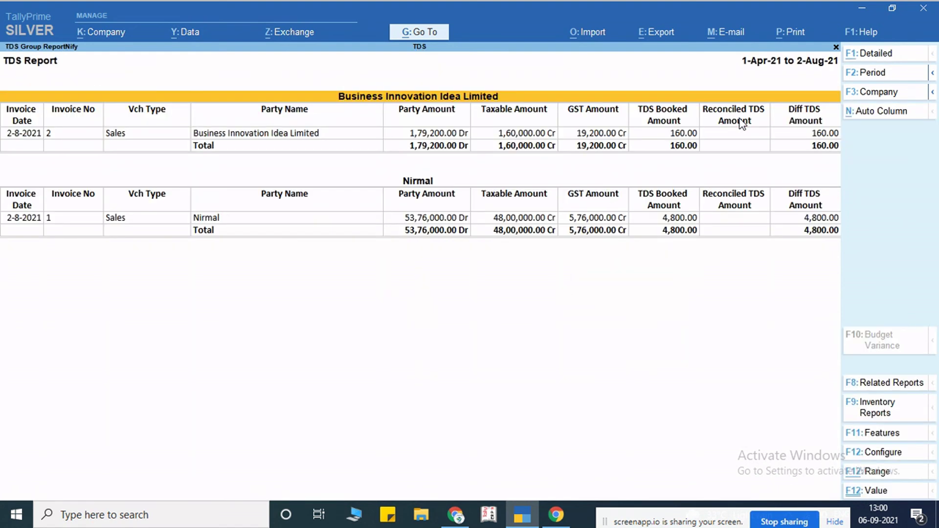
pyautogui.press('Up')
pyautogui.press('Escape')
# Step: Reconcile the TDS on Business Innovation Idea Limited's sales invoice 2 with a TDS Reco Amount of 160
pyautogui.press('Up')
pyautogui.press('Return')
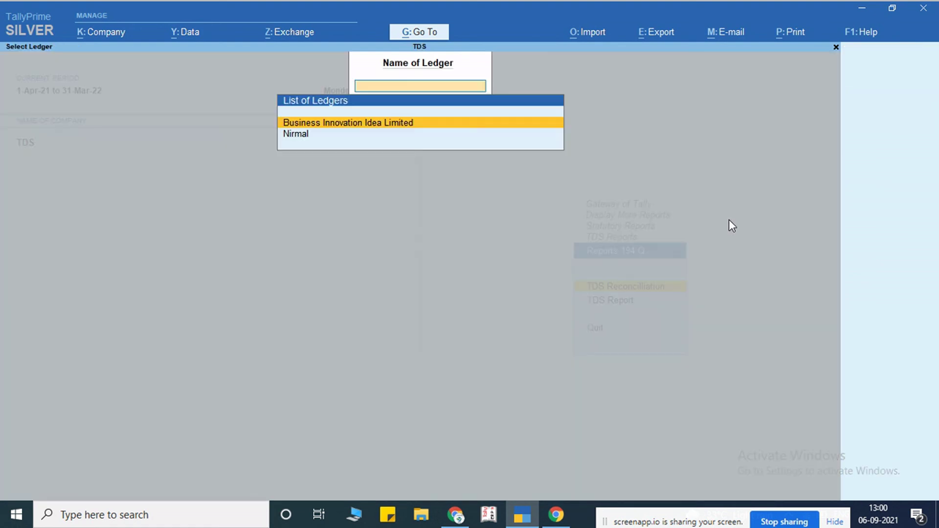
pyautogui.press('Return')
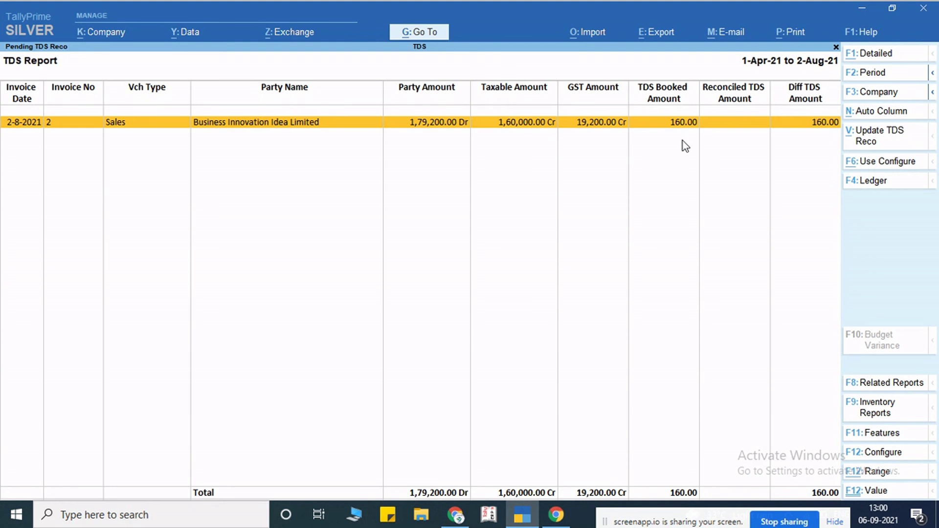
pyautogui.press('space')
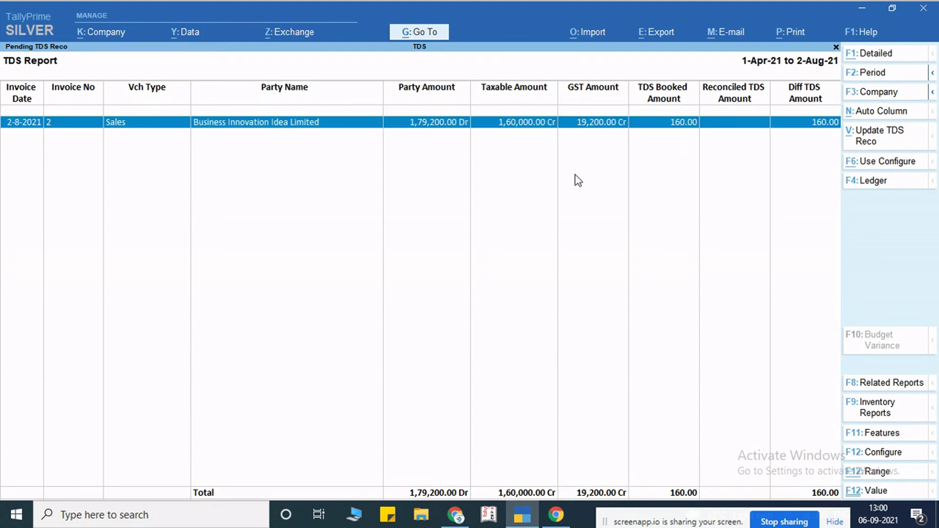
pyautogui.click(876, 141)
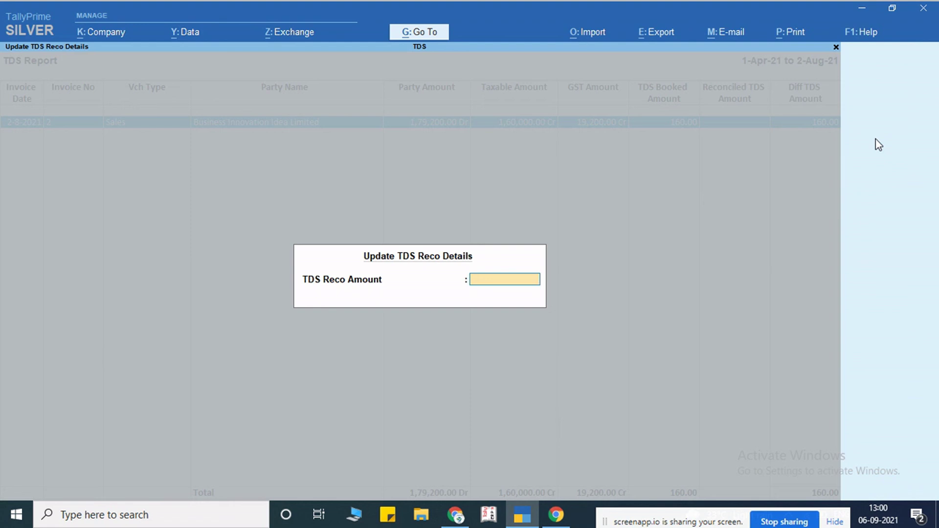
pyautogui.write('160')
pyautogui.press('Return')
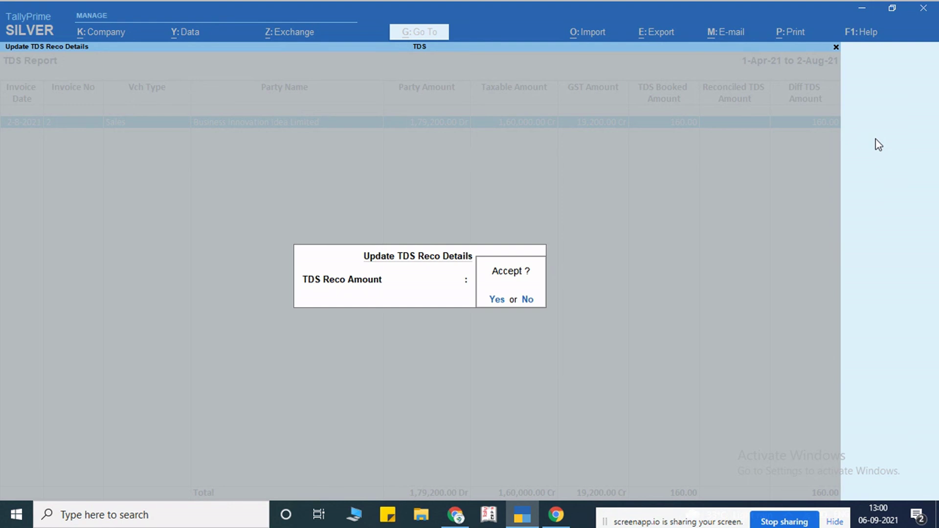
pyautogui.press('Return')
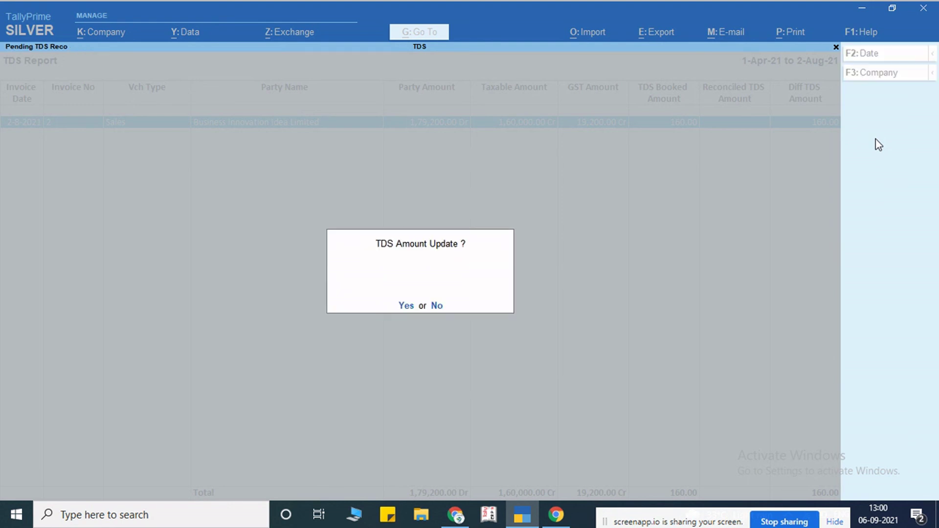
pyautogui.press('Return')
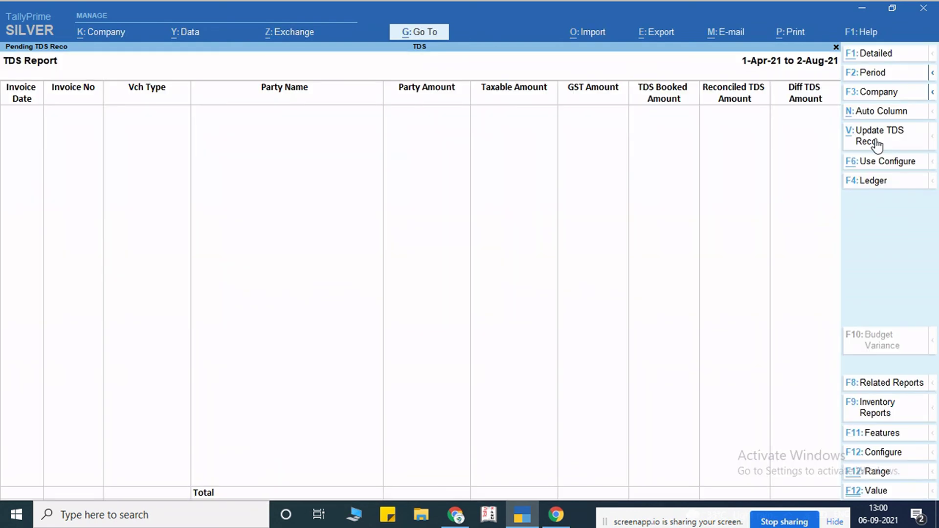
pyautogui.press('Escape')
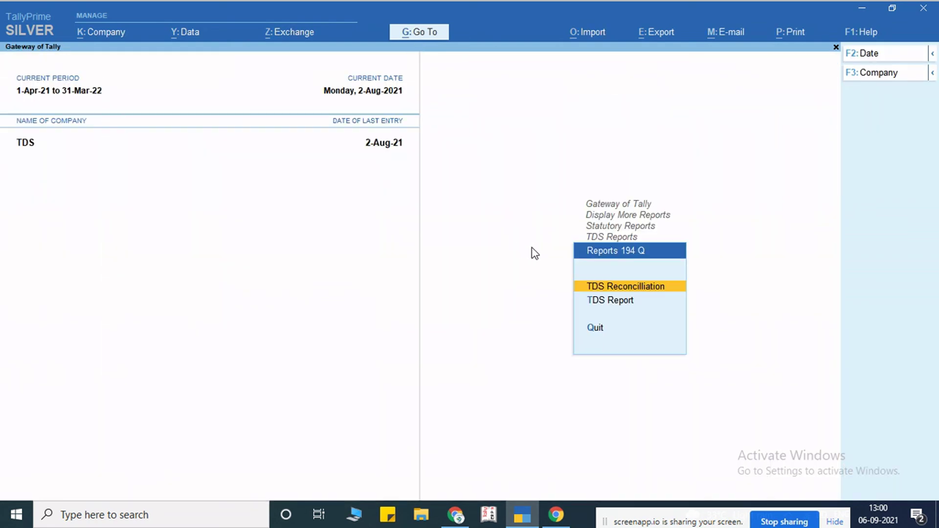
# Step: Check the reconciled TDS amount of Business Innovation Idea Limited in the TDS Report, then close the report
pyautogui.press('Down')
pyautogui.press('Return')
pyautogui.press('Down')
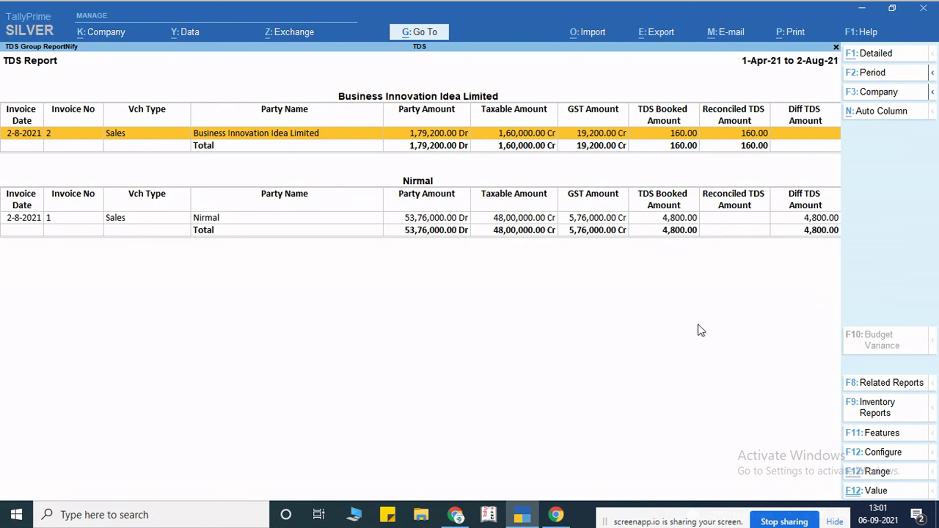
pyautogui.press('Escape')
# Step: Reconcile the TDS on the other party's sales invoice 1 with a TDS Reco Amount of 4800
pyautogui.press('Up')
pyautogui.press('Return')
pyautogui.press('Down')
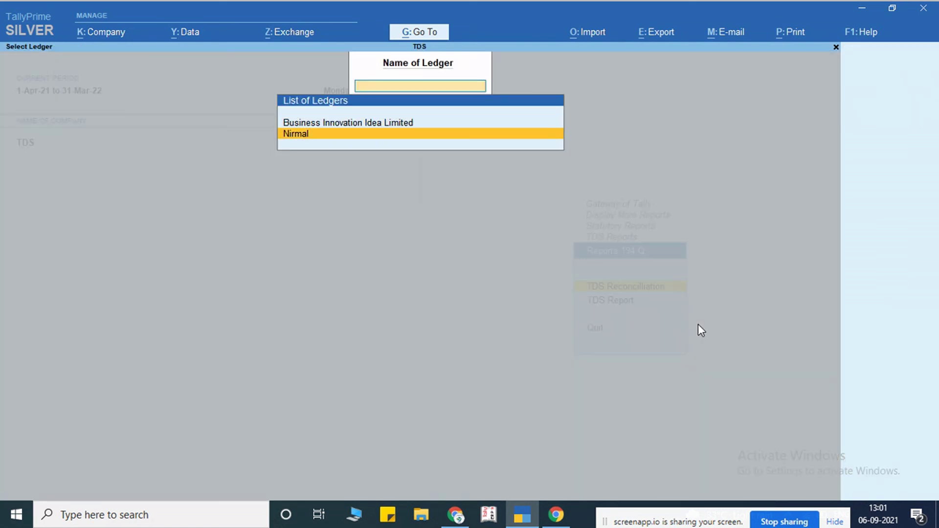
pyautogui.press('Return')
pyautogui.press('space')
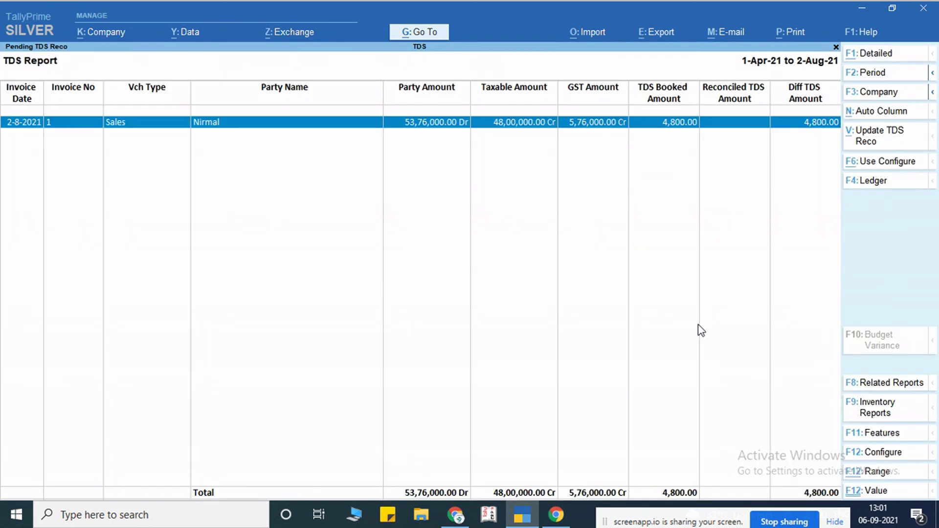
pyautogui.hotkey('alt', 'v')
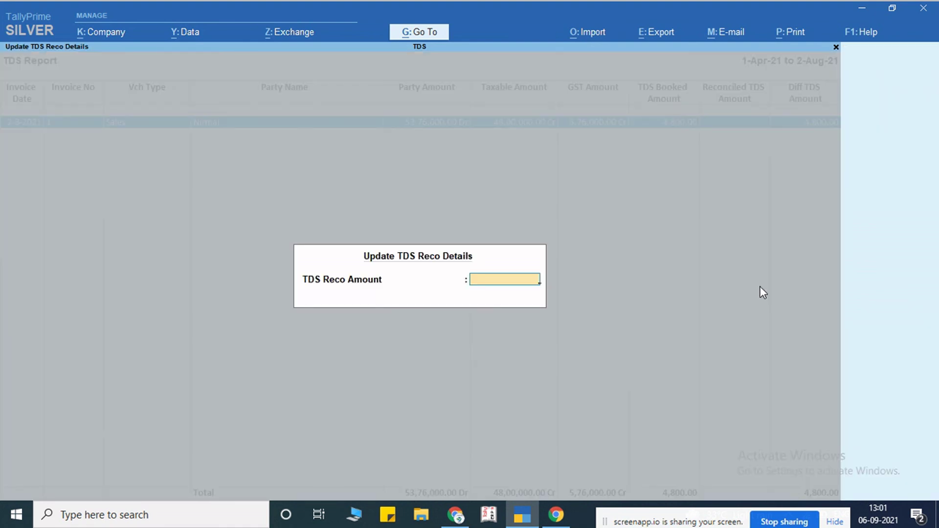
pyautogui.write('4800')
pyautogui.press('Return')
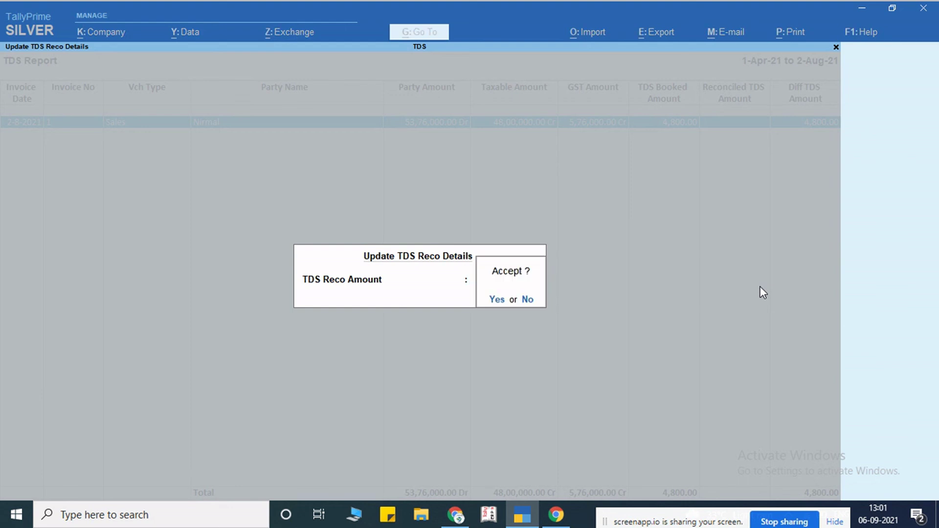
pyautogui.press('y')
pyautogui.press('y')
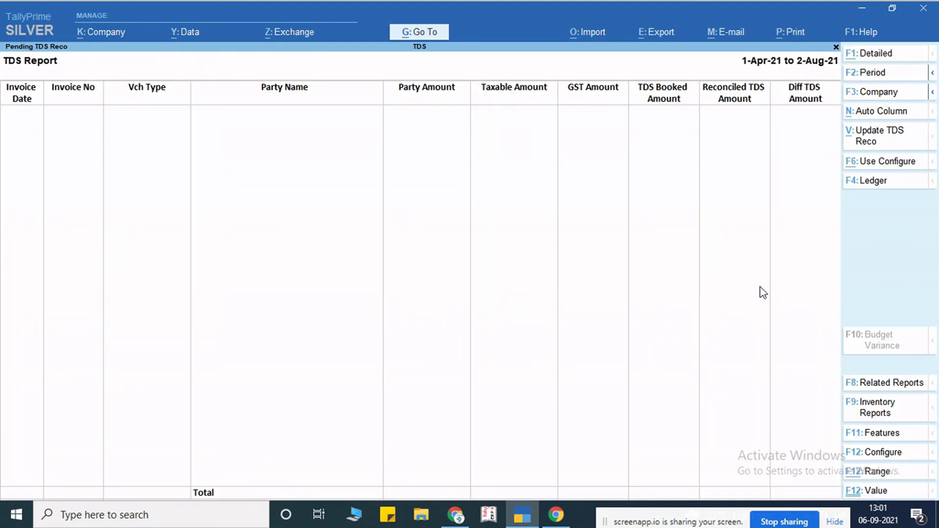
pyautogui.press('Escape')
# Step: Examine the reconciled and difference TDS amounts of both parties in the TDS Report
pyautogui.press('Down')
pyautogui.press('Return')
pyautogui.press('Down')
pyautogui.press('Down')
pyautogui.press('Down')
pyautogui.press('Down')
pyautogui.press('Down')
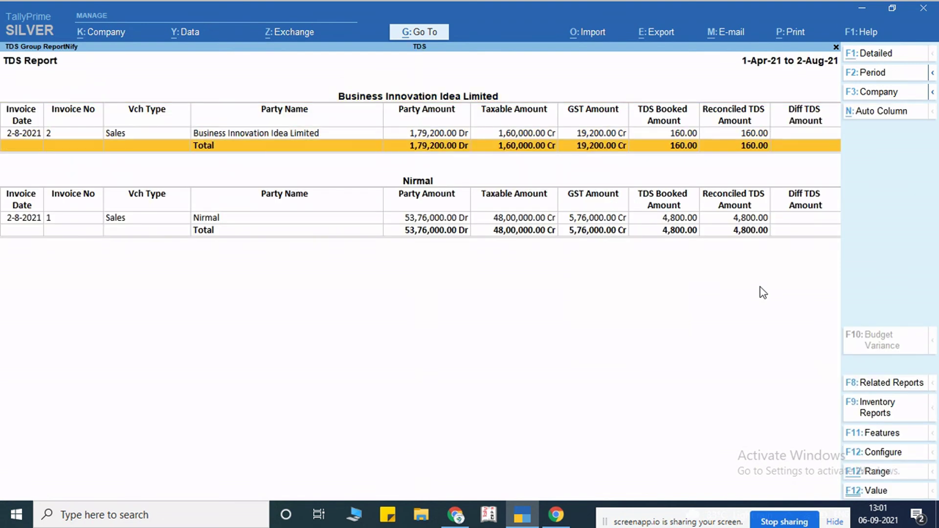
pyautogui.press('Up')
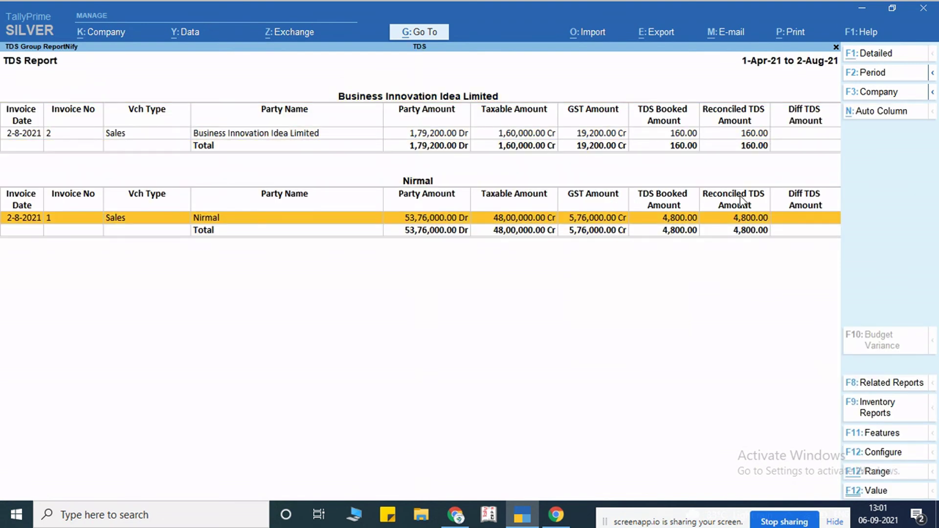